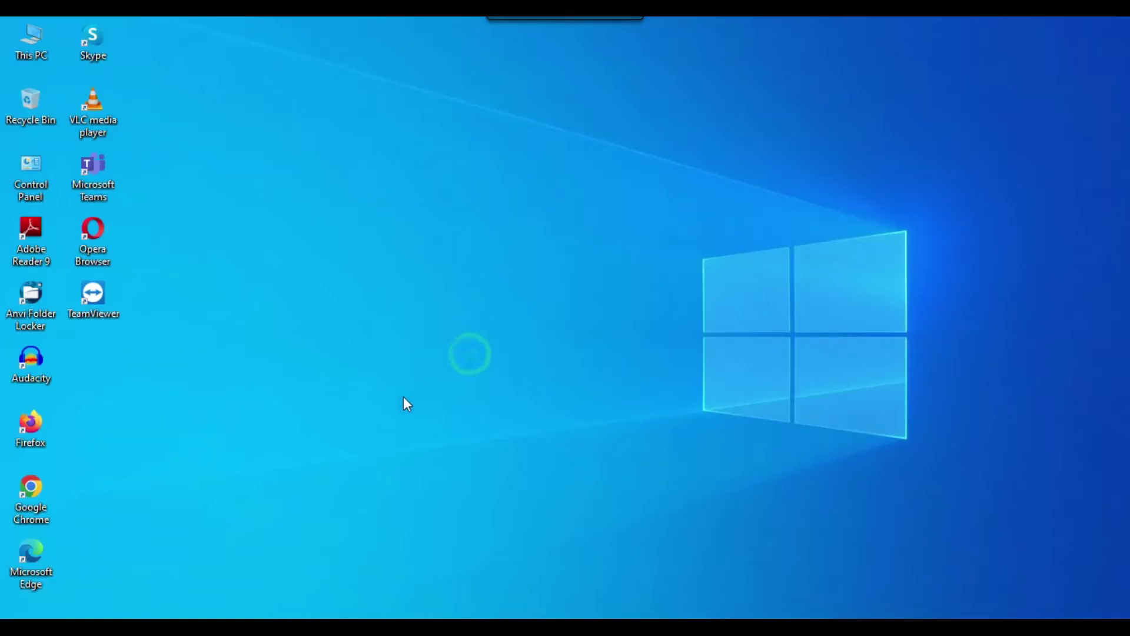
Create a new folder named ftp on the desktop.
{"action": "right_click", "coordinate": [231, 414]}
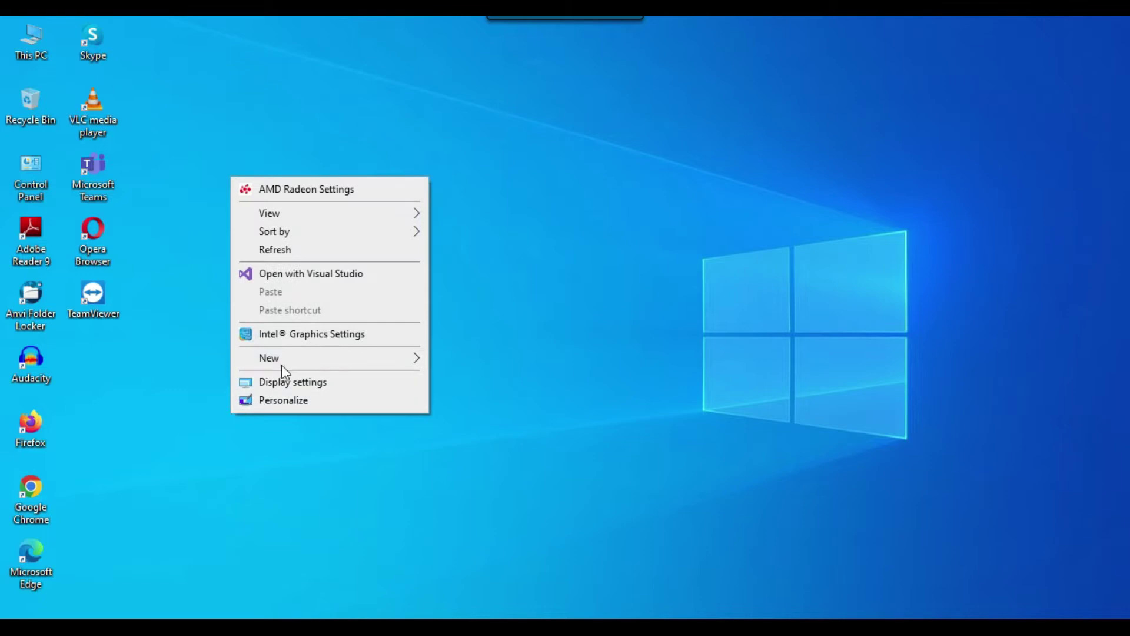
{"action": "mouse_move", "coordinate": [285, 362]}
{"action": "left_click", "coordinate": [467, 358]}
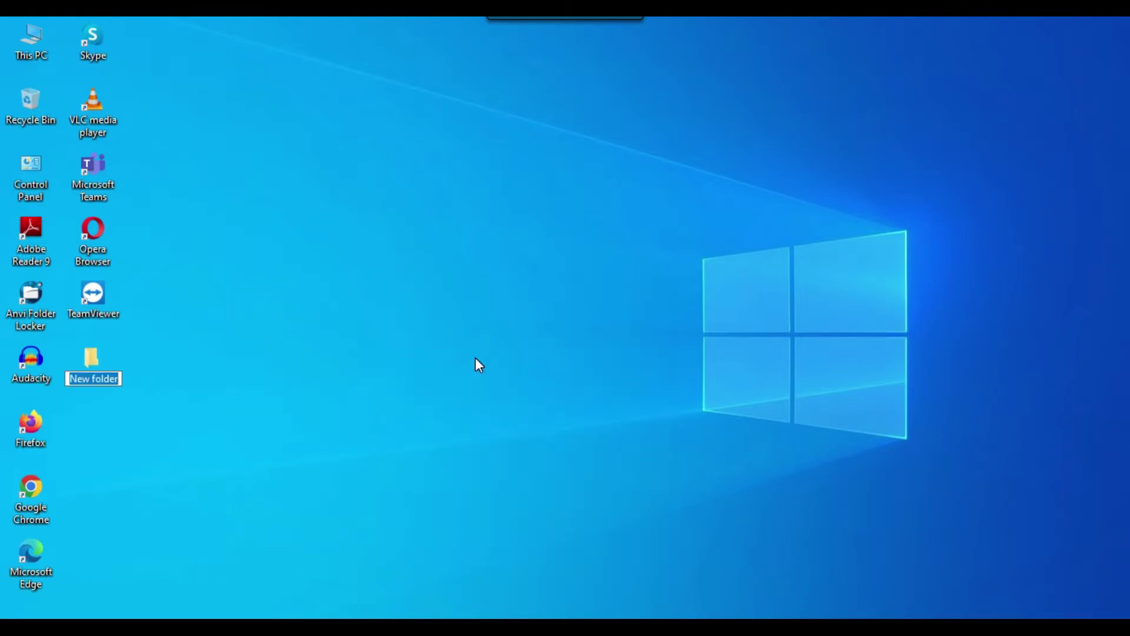
{"action": "type", "text": "ftp"}
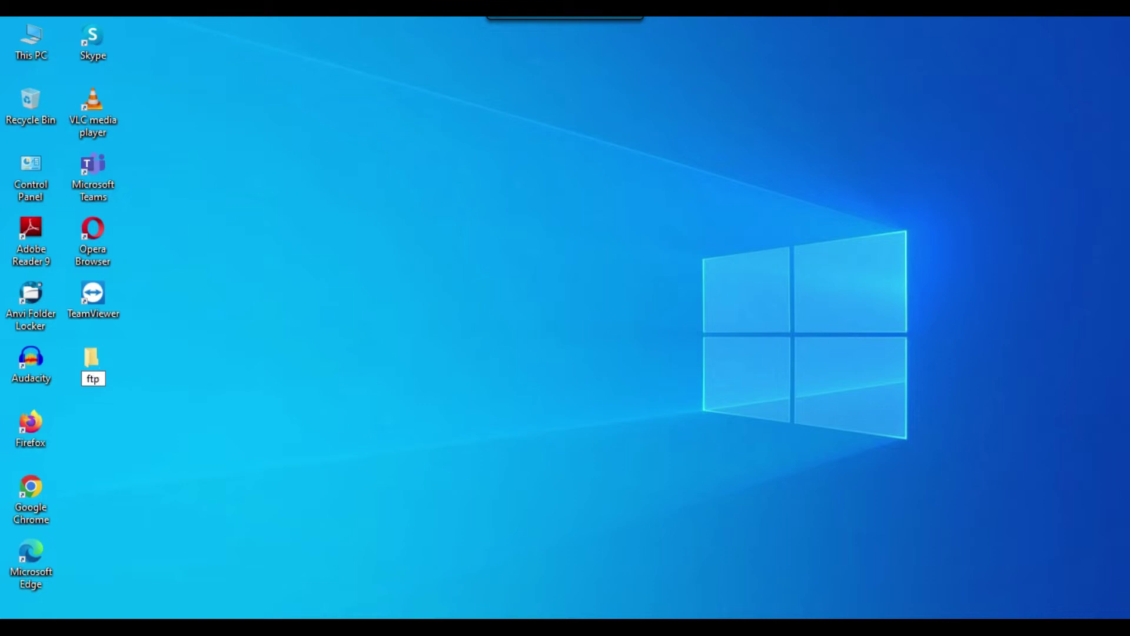
{"action": "left_click", "coordinate": [348, 306]}
Search Windows for 'control' and open Control Panel.
{"action": "key", "text": "super+s"}
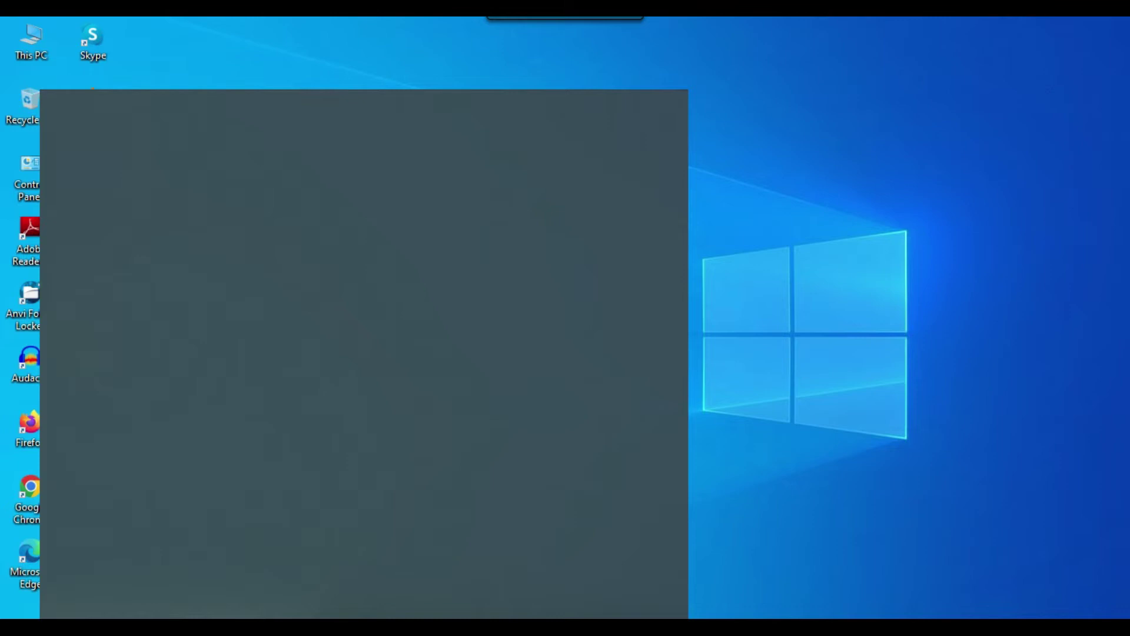
{"action": "type", "text": "control"}
{"action": "key", "text": "Return"}
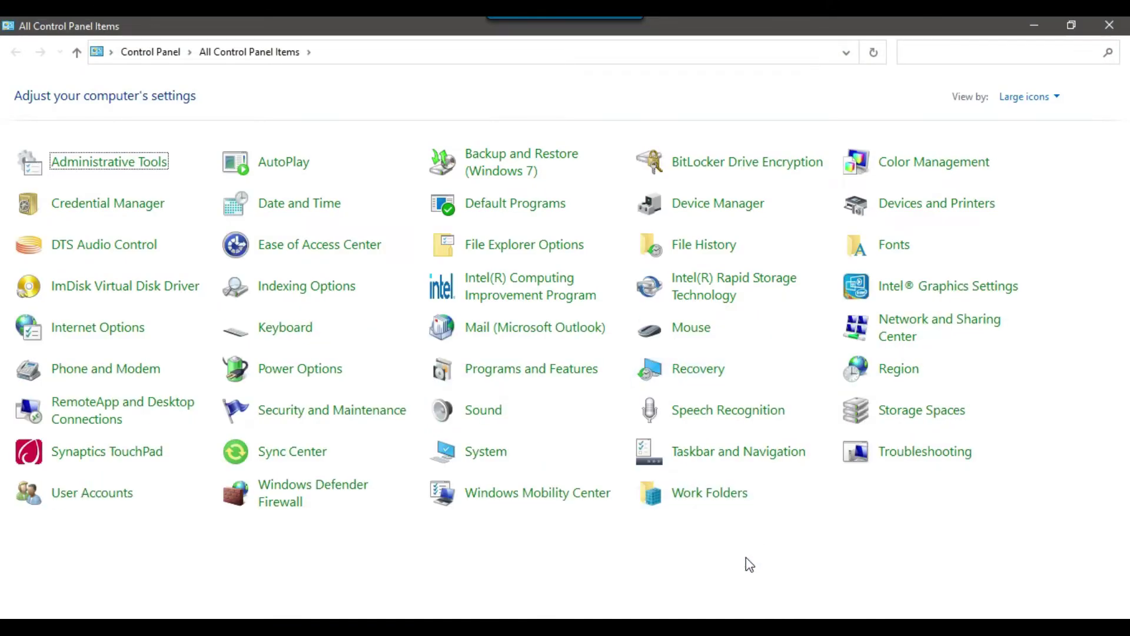
From Programs and Features, open Windows Features and expand Internet Information Services.
{"action": "left_click", "coordinate": [567, 376]}
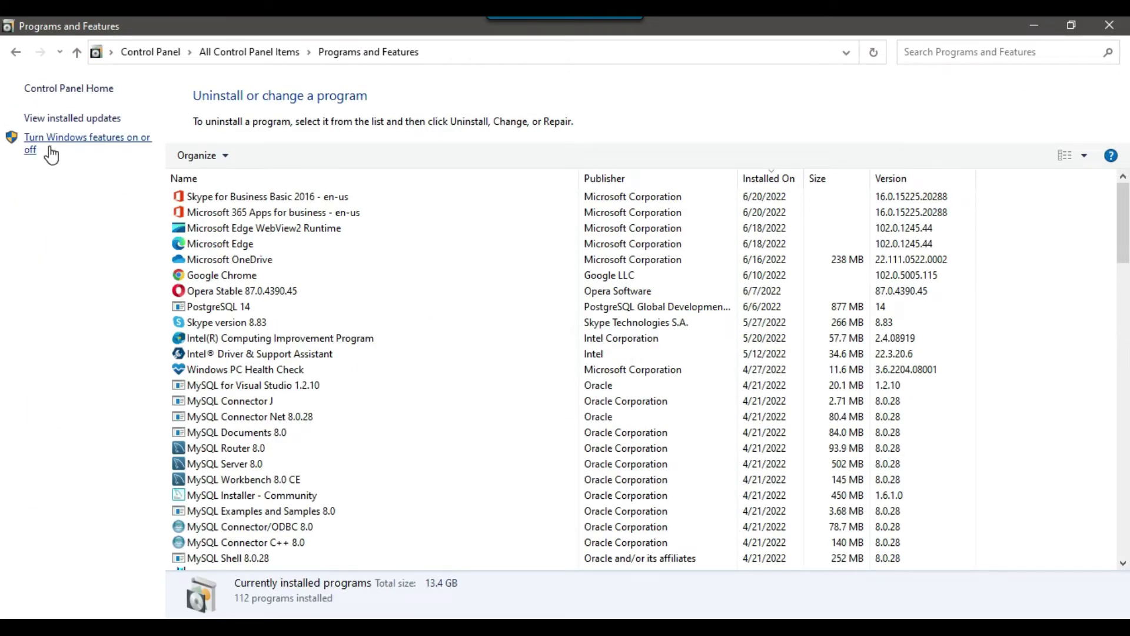
{"action": "left_click", "coordinate": [97, 139]}
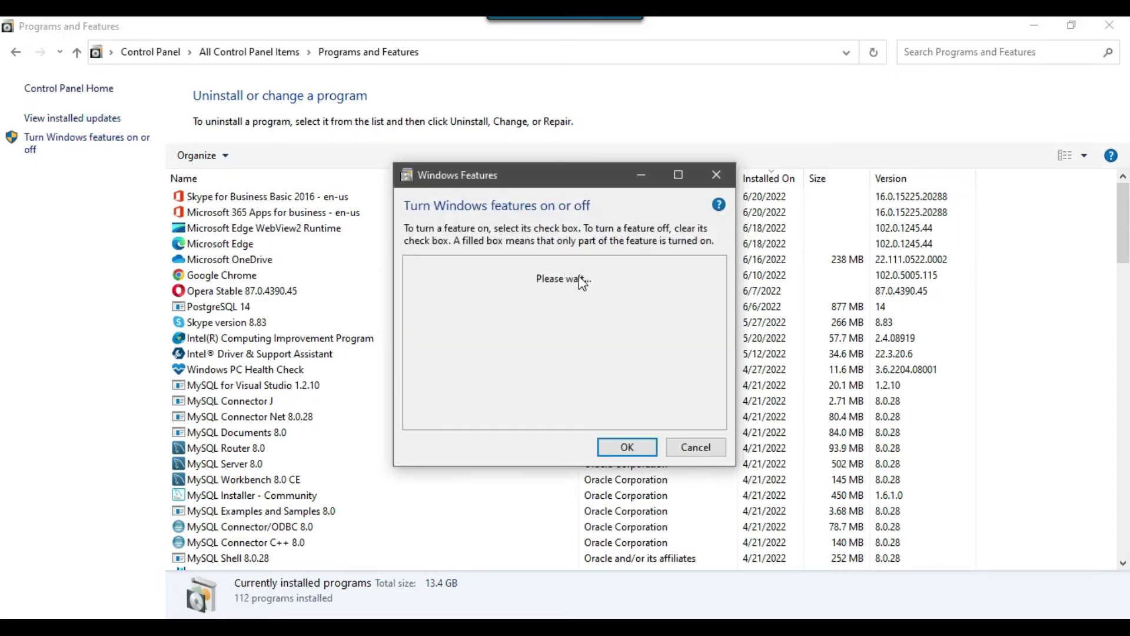
{"action": "scroll", "coordinate": [521, 389], "scroll_direction": "down", "scroll_amount": 1}
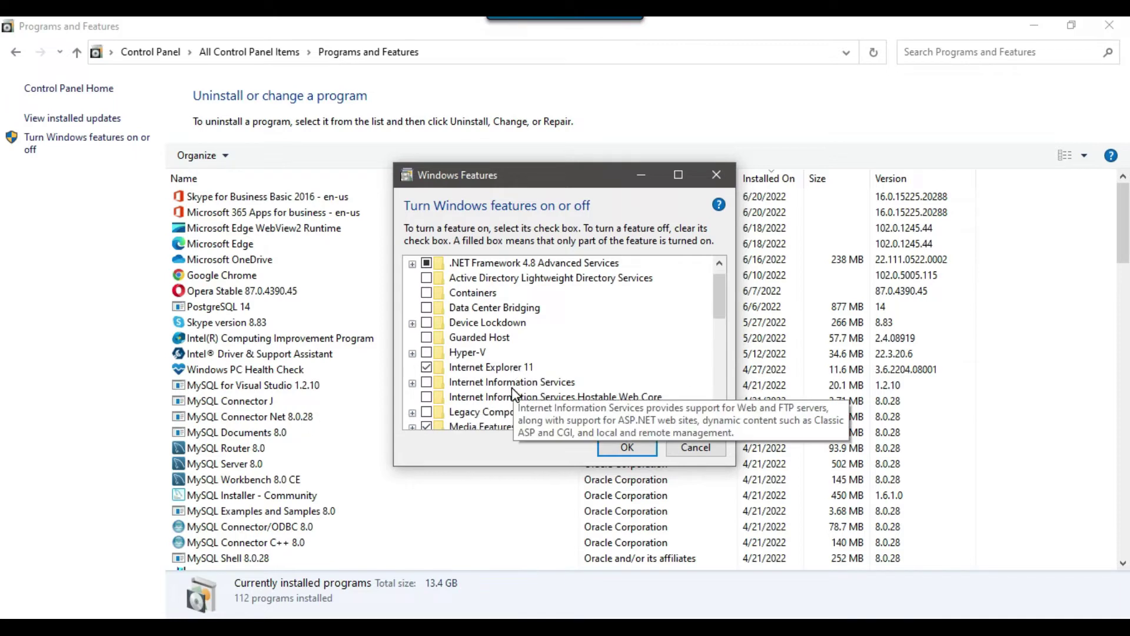
{"action": "left_click", "coordinate": [492, 383]}
{"action": "scroll", "coordinate": [492, 385], "scroll_direction": "down", "scroll_amount": 1}
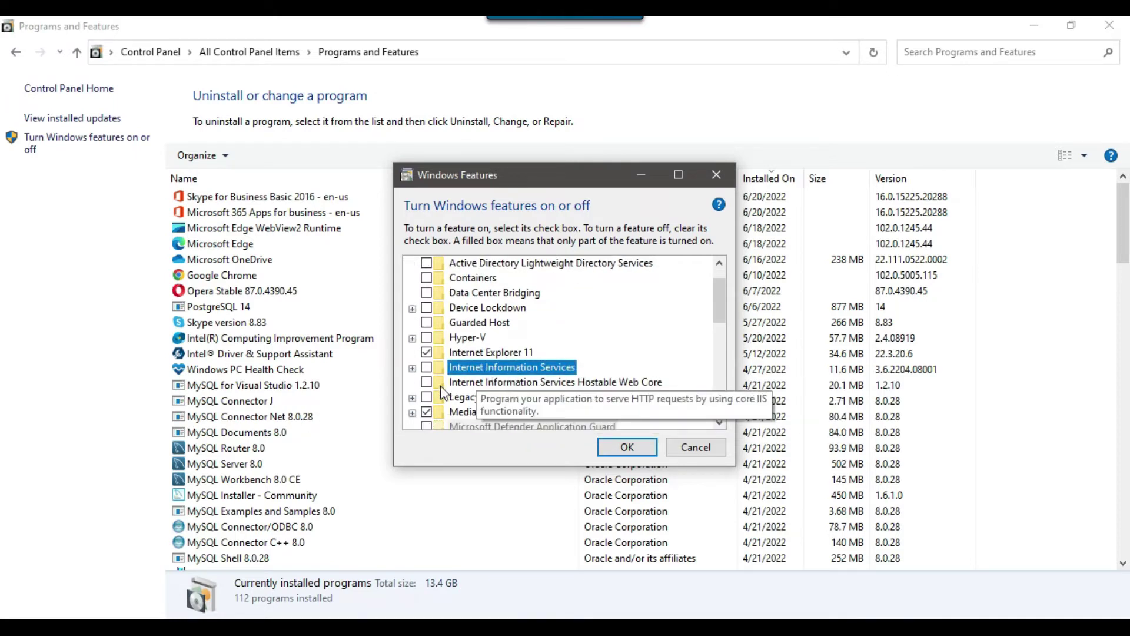
{"action": "left_click", "coordinate": [413, 368]}
{"action": "scroll", "coordinate": [424, 356], "scroll_direction": "down", "scroll_amount": 2}
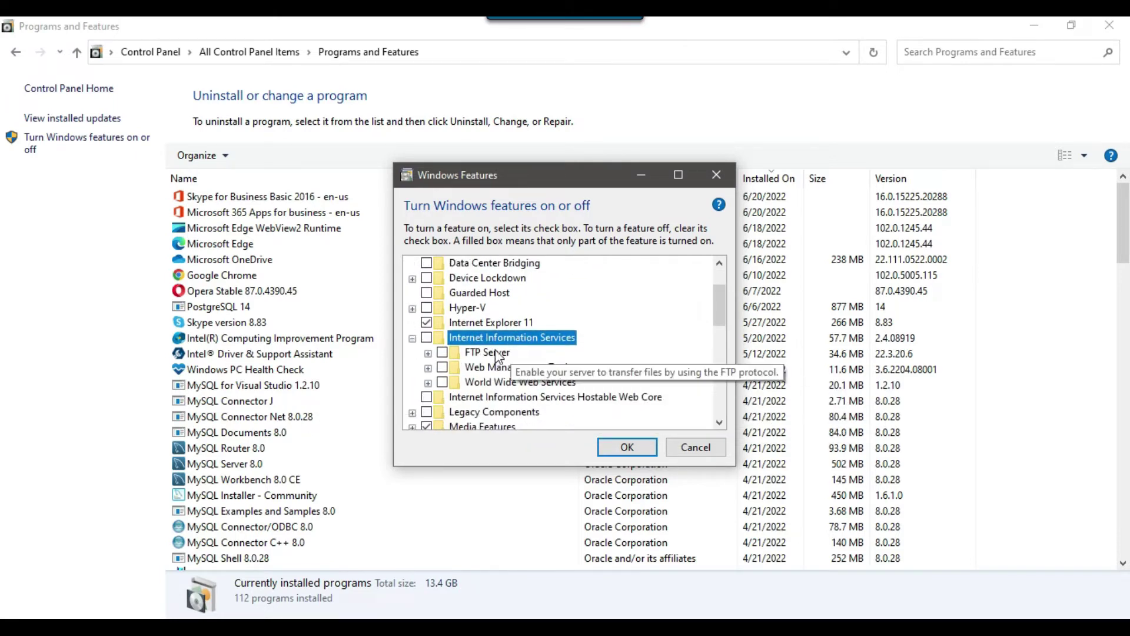
{"action": "scroll", "coordinate": [432, 347], "scroll_direction": "down", "scroll_amount": 1}
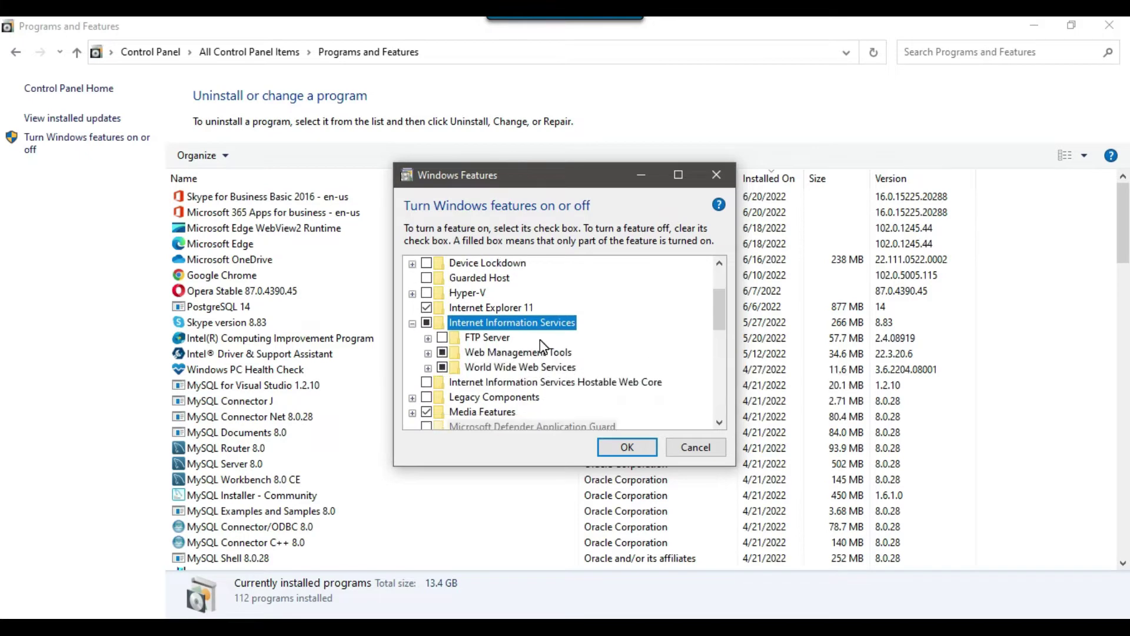
Enable FTP Server with FTP Extensibility and FTP Service, and apply the changes.
{"action": "left_click", "coordinate": [428, 338]}
{"action": "left_click", "coordinate": [458, 367]}
{"action": "left_click", "coordinate": [459, 352]}
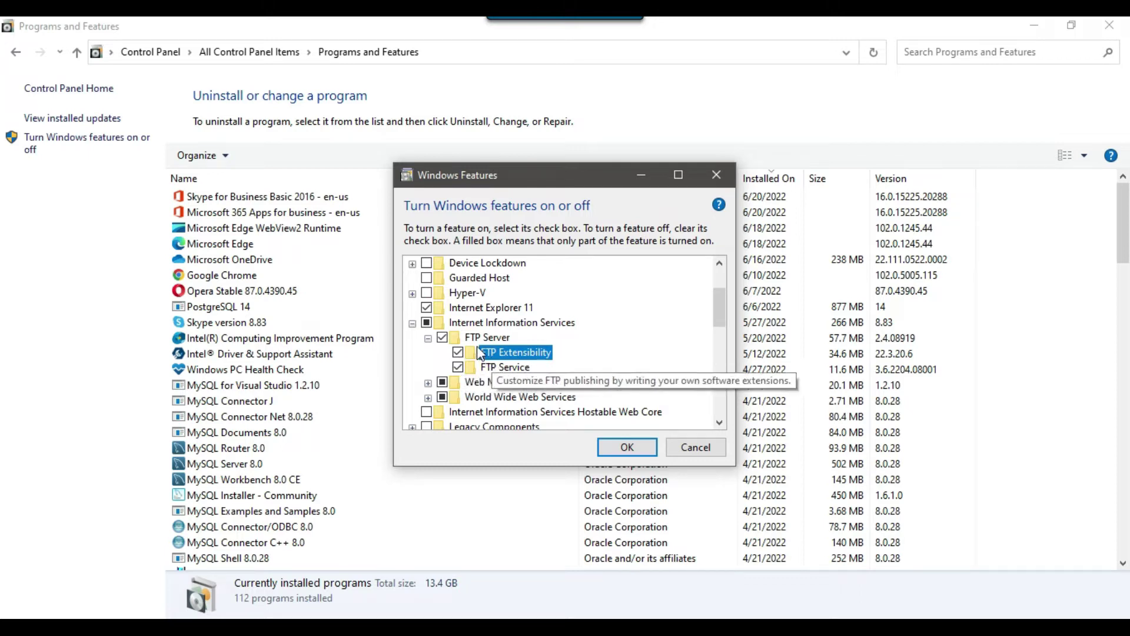
{"action": "scroll", "coordinate": [492, 347], "scroll_direction": "down", "scroll_amount": 1}
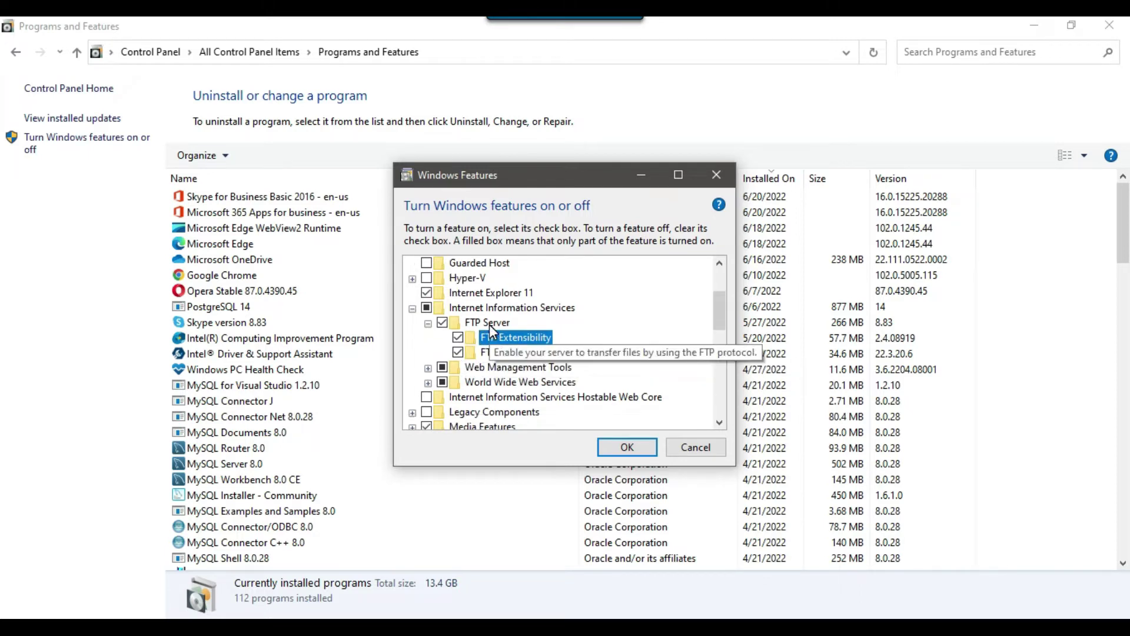
{"action": "left_click", "coordinate": [489, 324]}
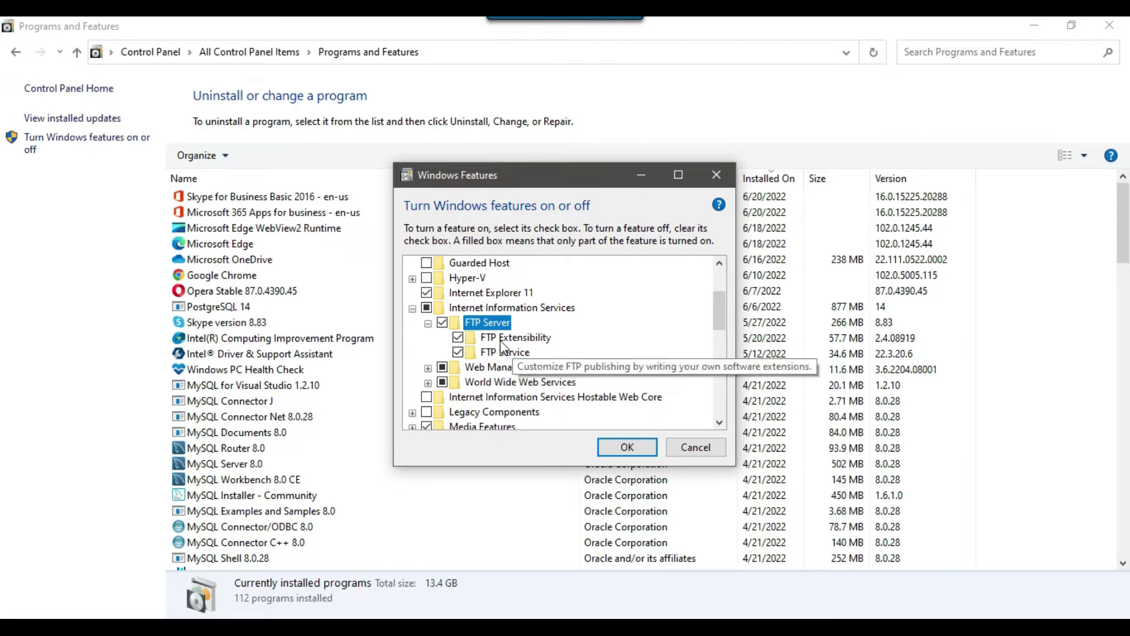
{"action": "left_click", "coordinate": [500, 340]}
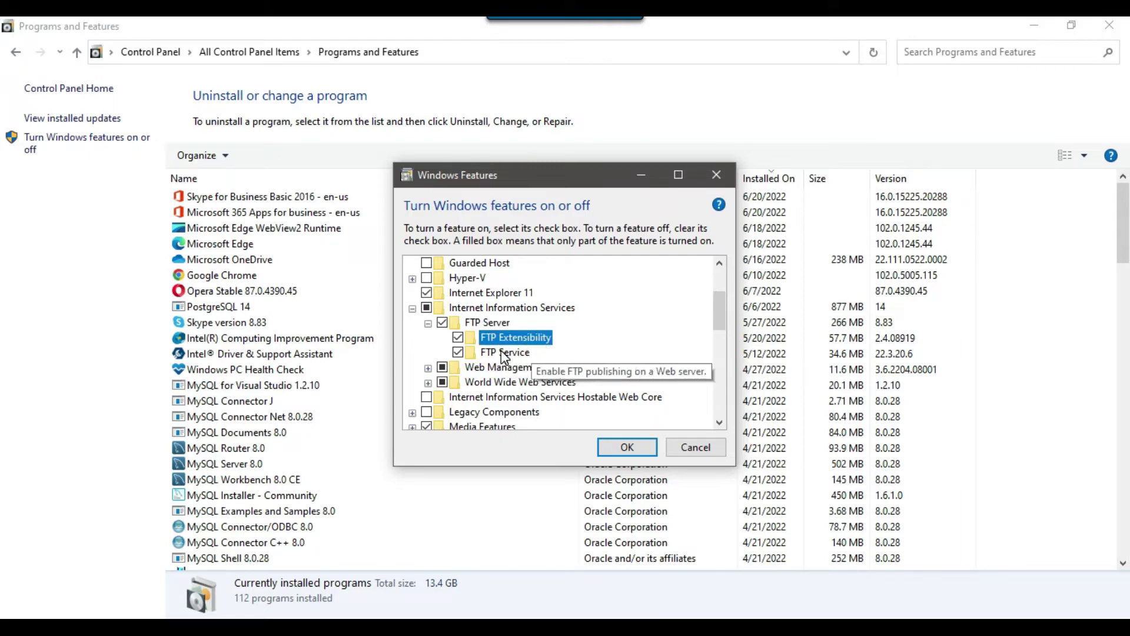
{"action": "left_click", "coordinate": [503, 353]}
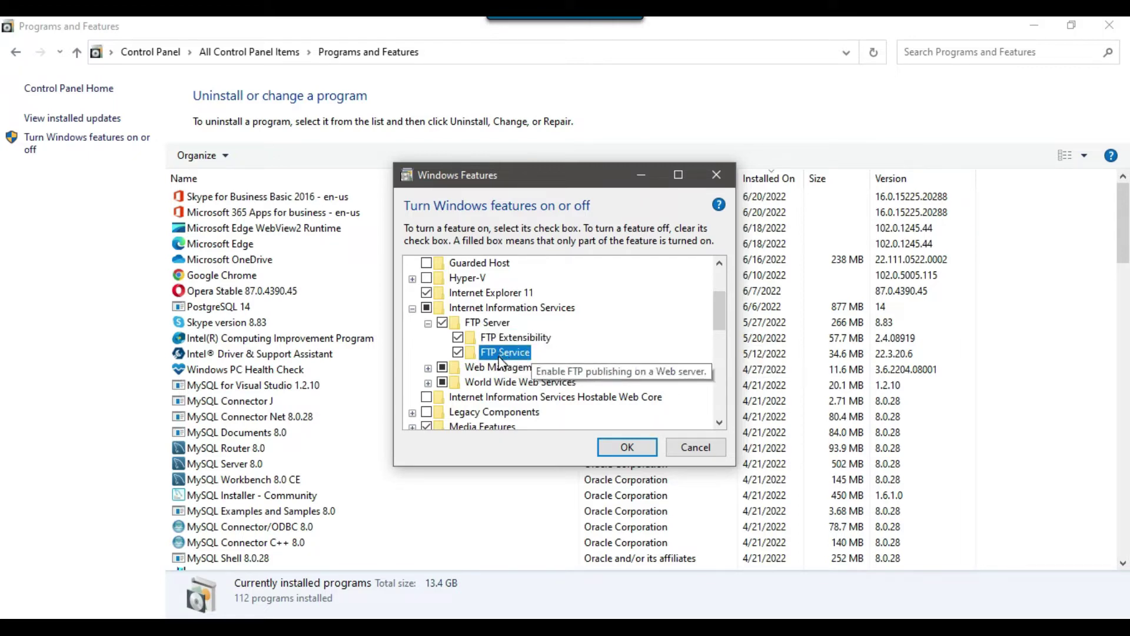
{"action": "left_click", "coordinate": [628, 450]}
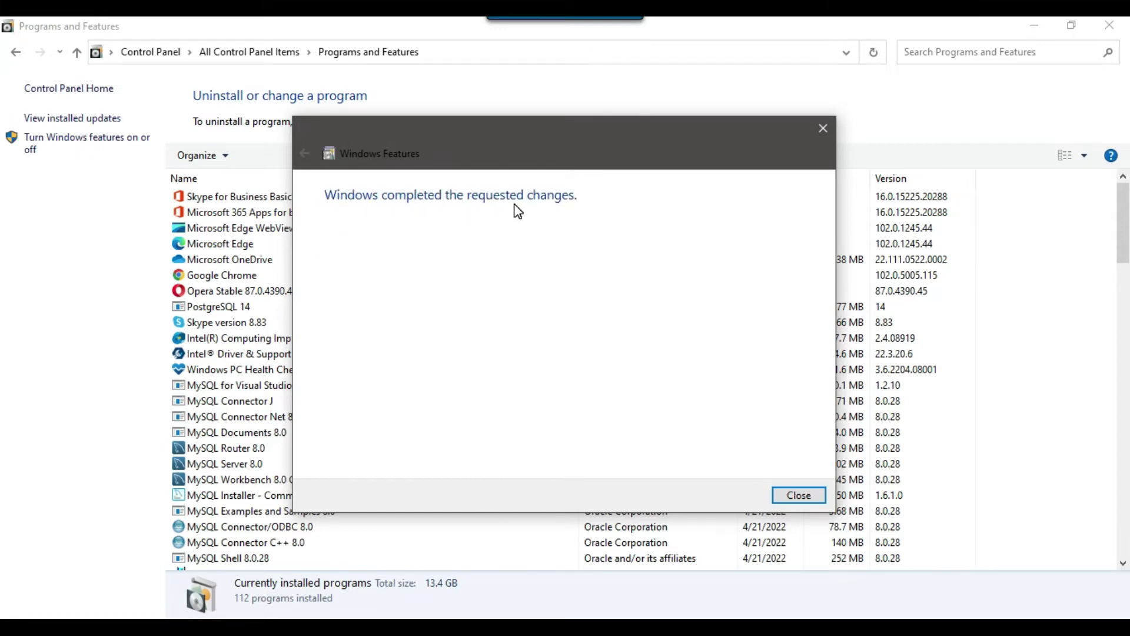
Dismiss the completion notice and launch IIS Manager from Administrative Tools.
{"action": "left_click", "coordinate": [799, 496]}
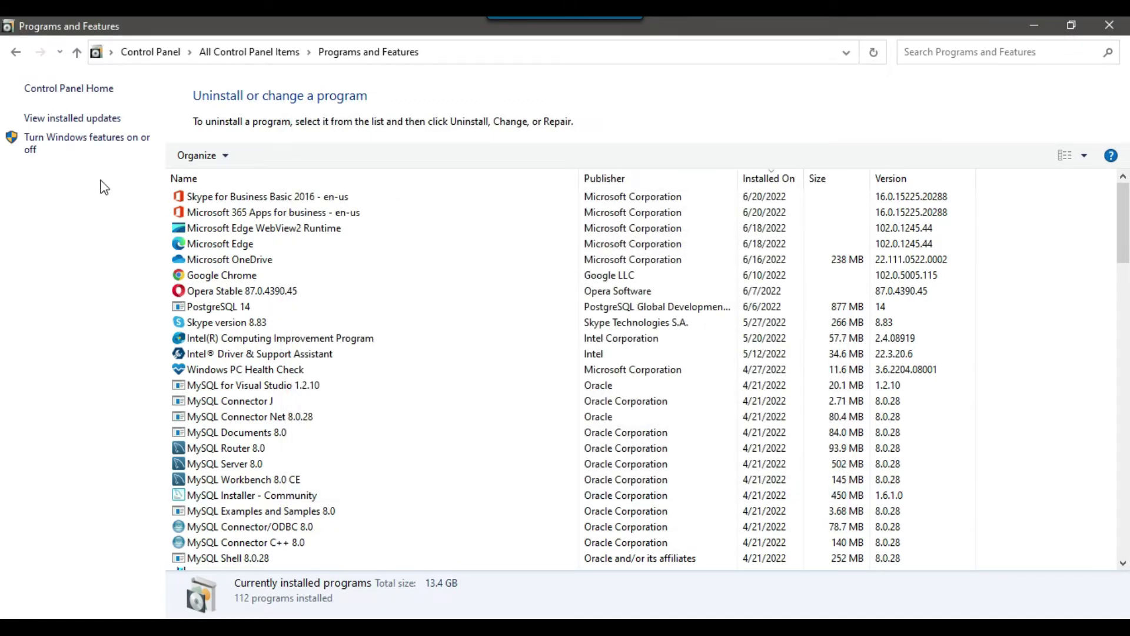
{"action": "left_click", "coordinate": [68, 90]}
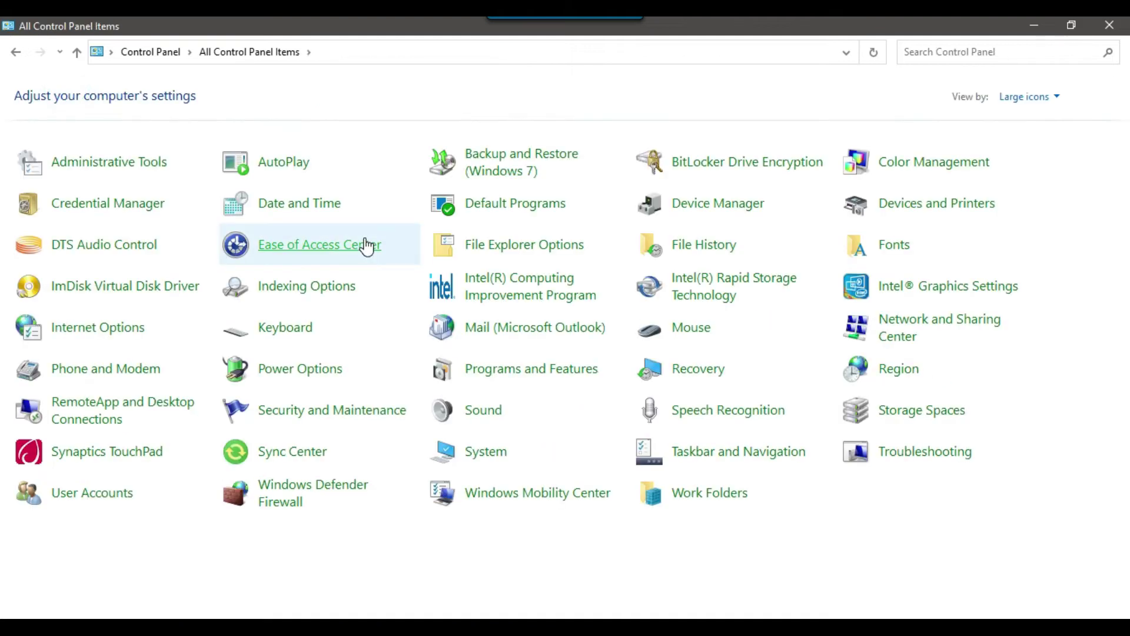
{"action": "left_click", "coordinate": [117, 170]}
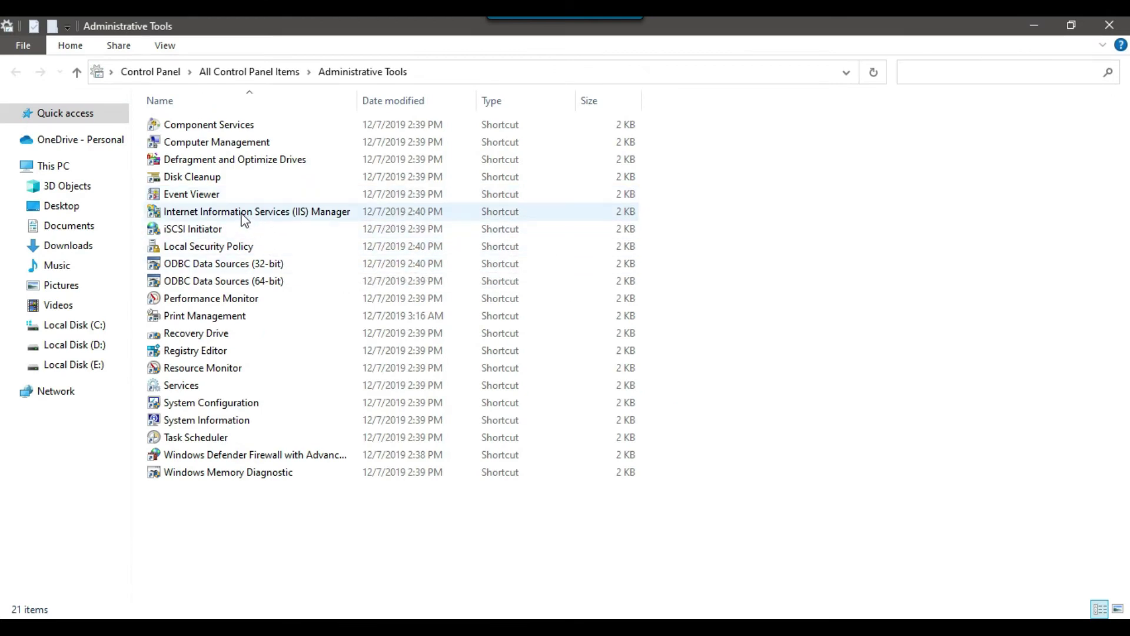
{"action": "left_click", "coordinate": [194, 214]}
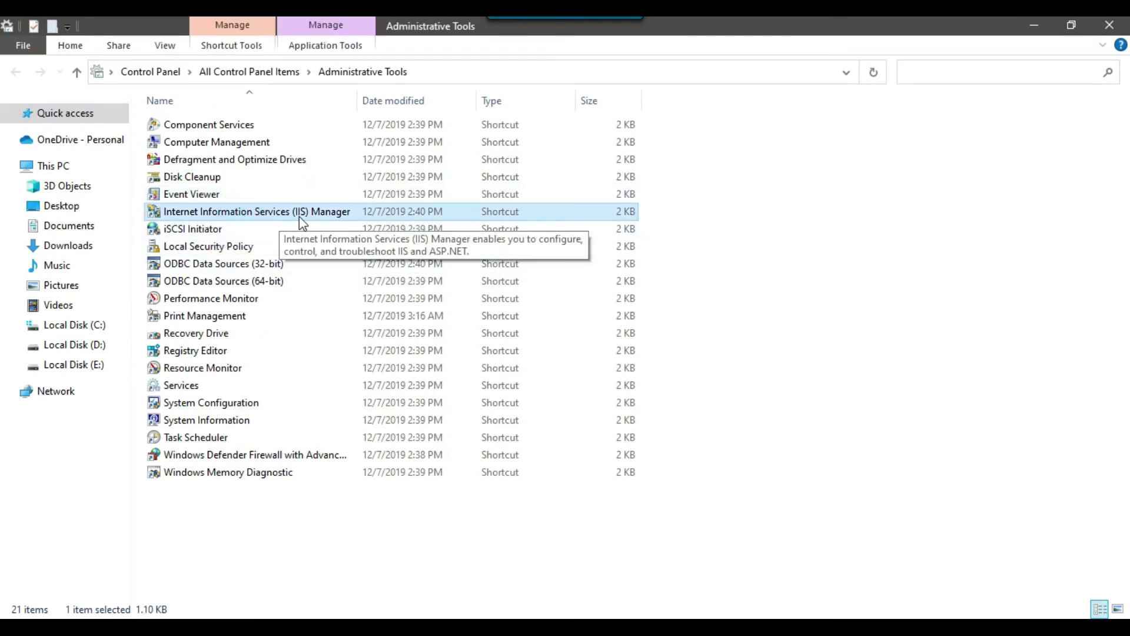
{"action": "double_click", "coordinate": [262, 213]}
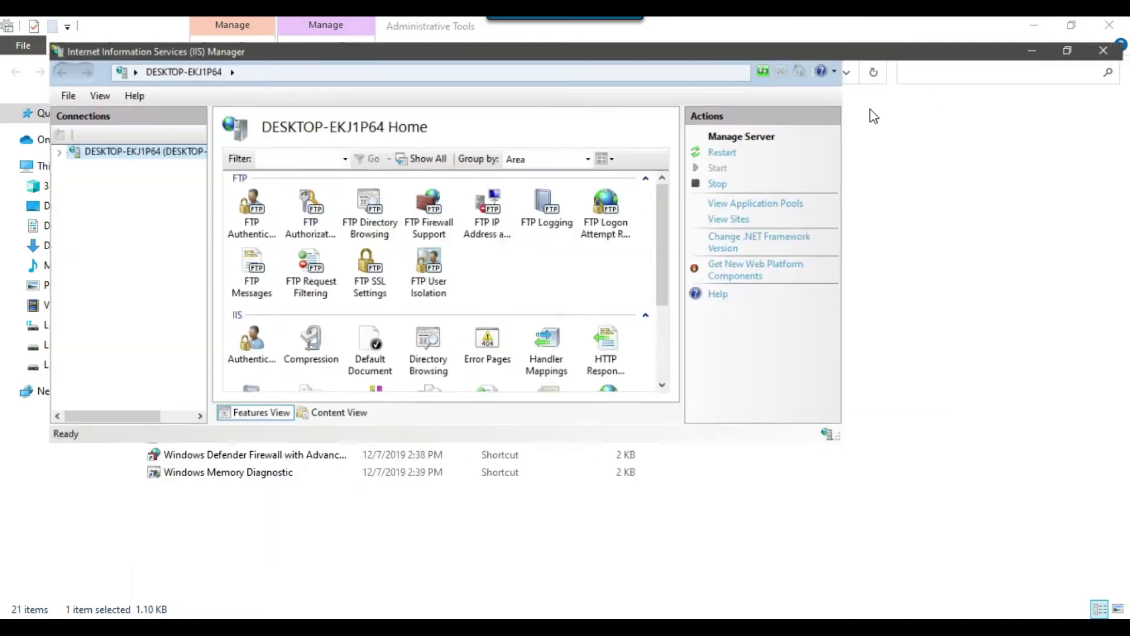
Maximize IIS Manager, expand the DESKTOP-EKJ1P64 server's Sites, and start adding an FTP site.
{"action": "left_click", "coordinate": [870, 114]}
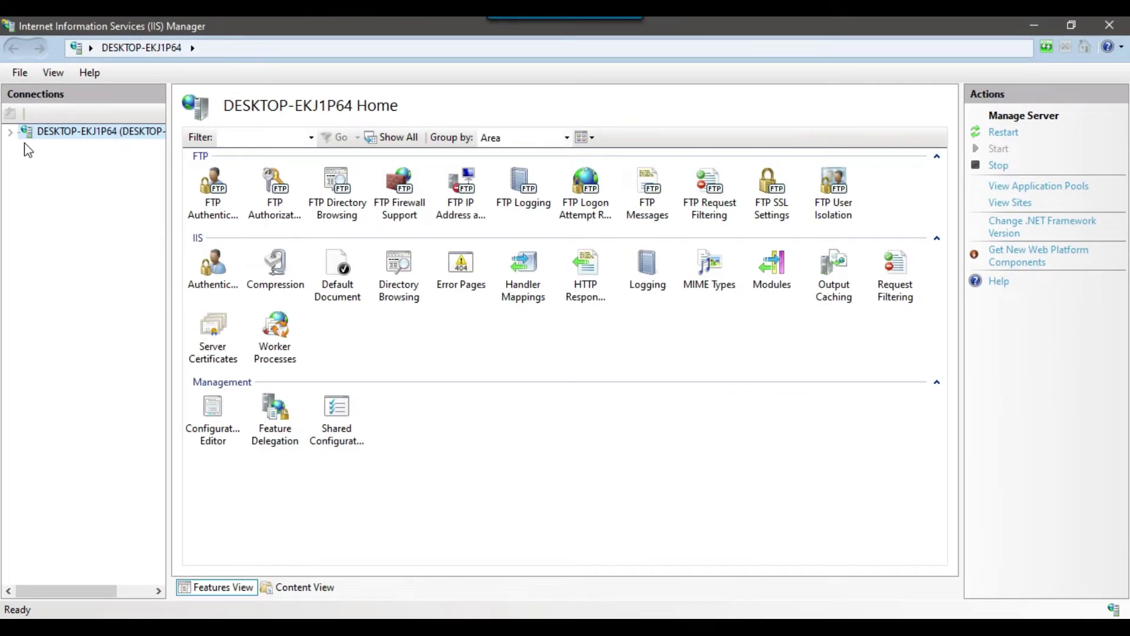
{"action": "left_click", "coordinate": [11, 134]}
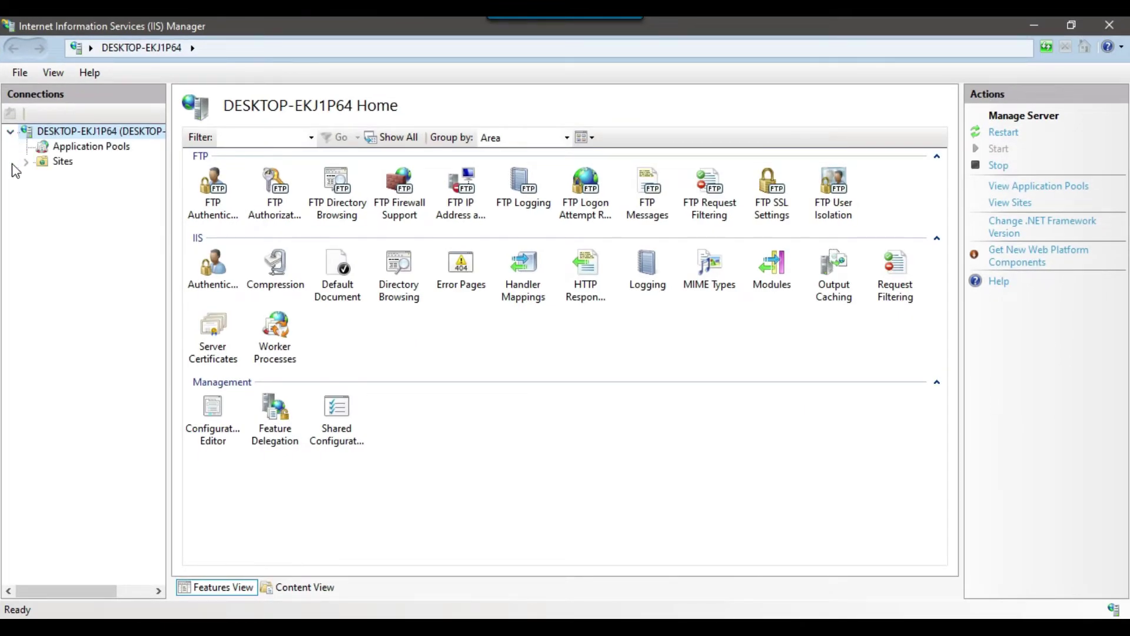
{"action": "left_click", "coordinate": [27, 162]}
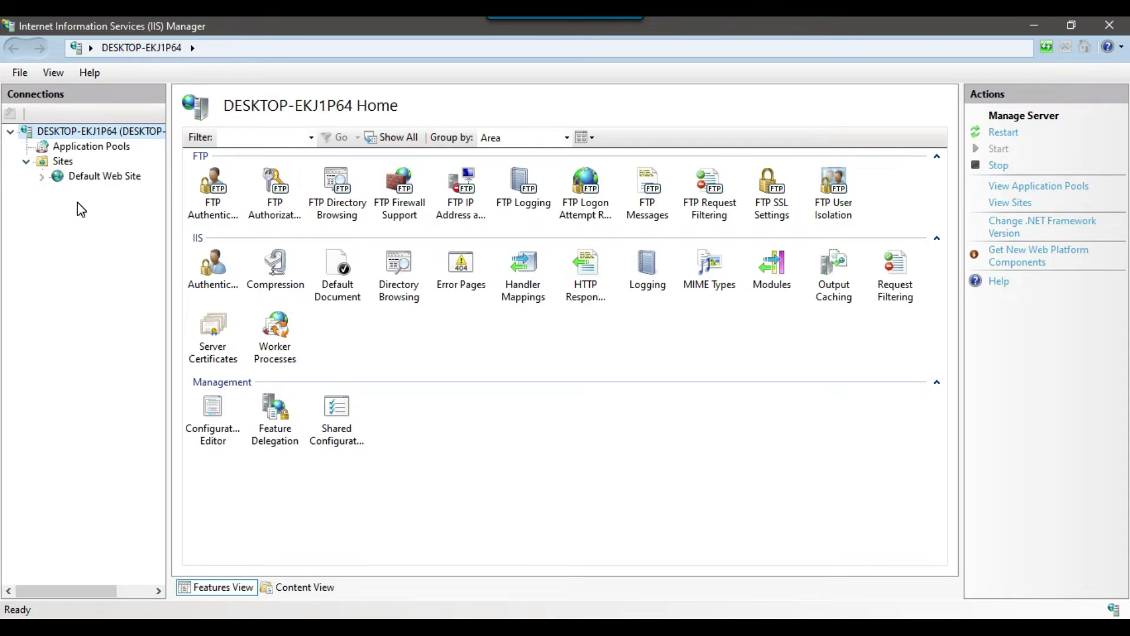
{"action": "right_click", "coordinate": [58, 161]}
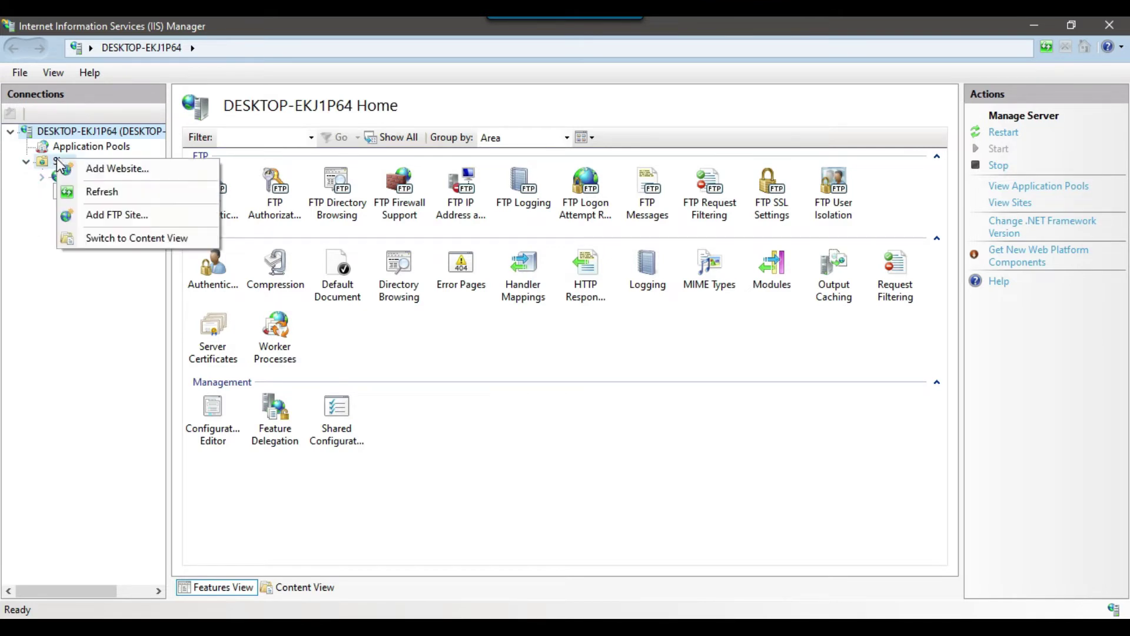
{"action": "left_click", "coordinate": [104, 215]}
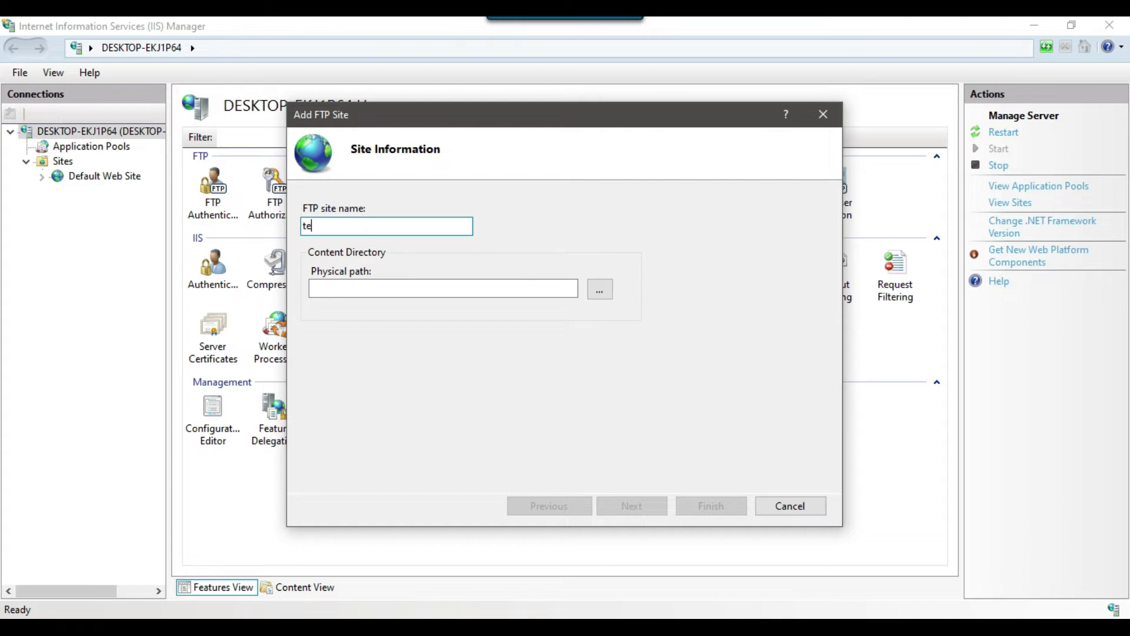
Name the FTP site aqil with physical path C:\Users\hp\Desktop\ftp and continue.
{"action": "key", "text": "ctrl+a"}
{"action": "type", "text": "aq"}
{"action": "left_click", "coordinate": [504, 288]}
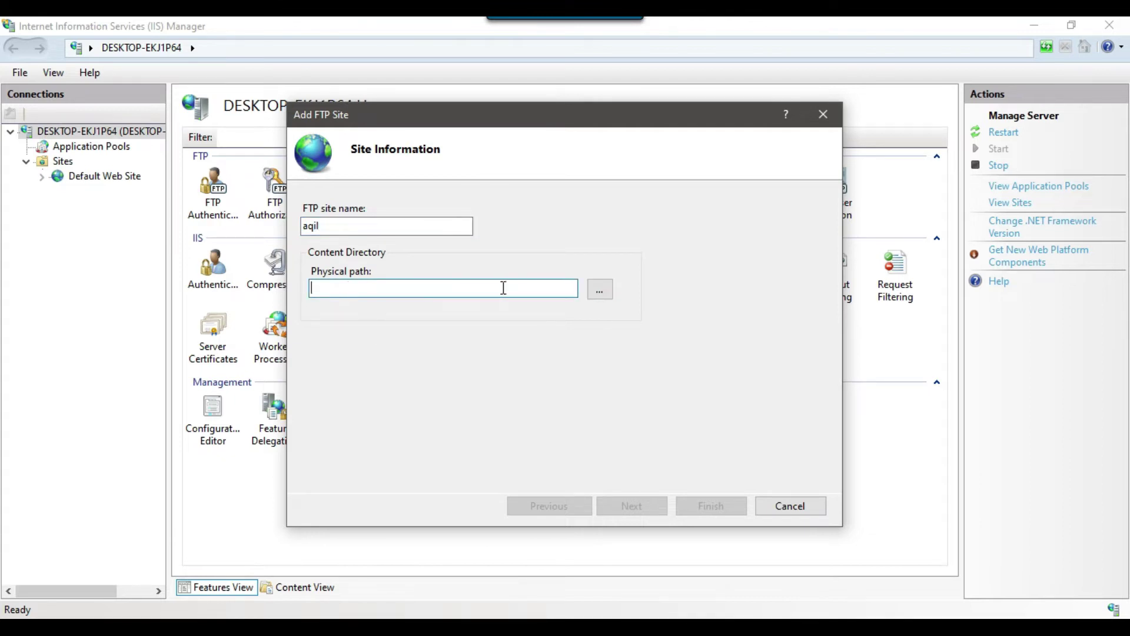
{"action": "left_click", "coordinate": [598, 294]}
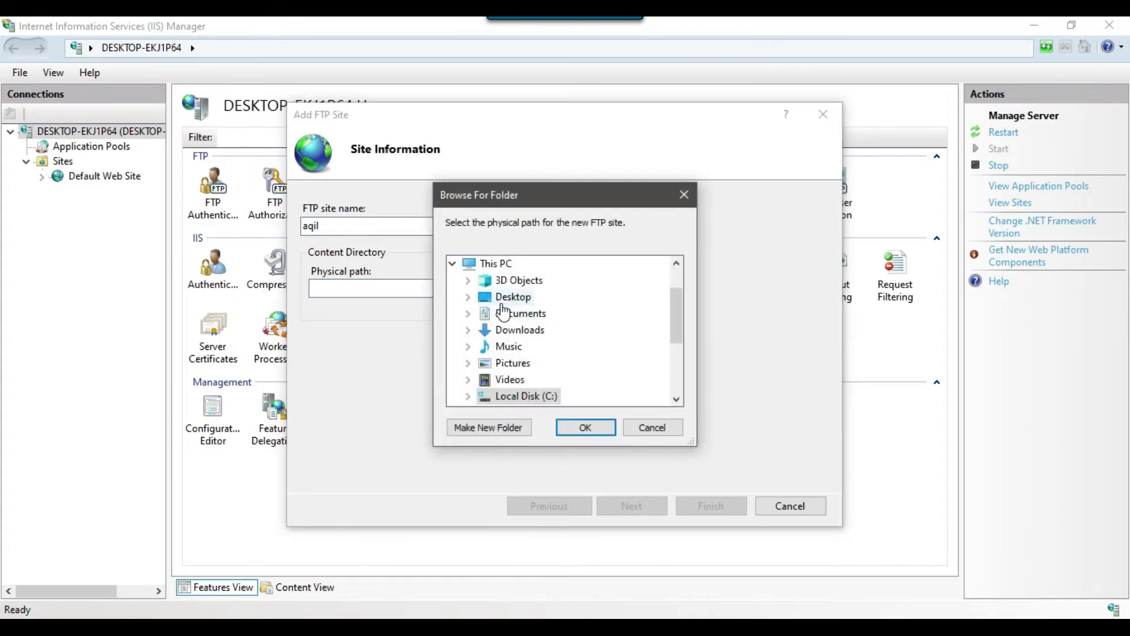
{"action": "left_click", "coordinate": [513, 297]}
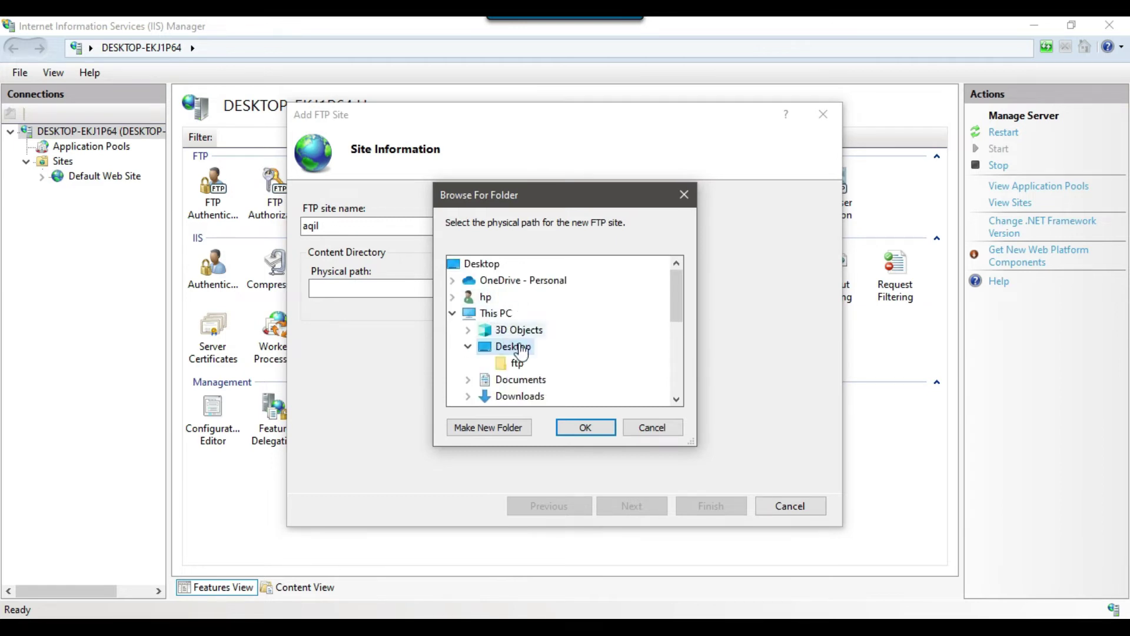
{"action": "left_click", "coordinate": [516, 314]}
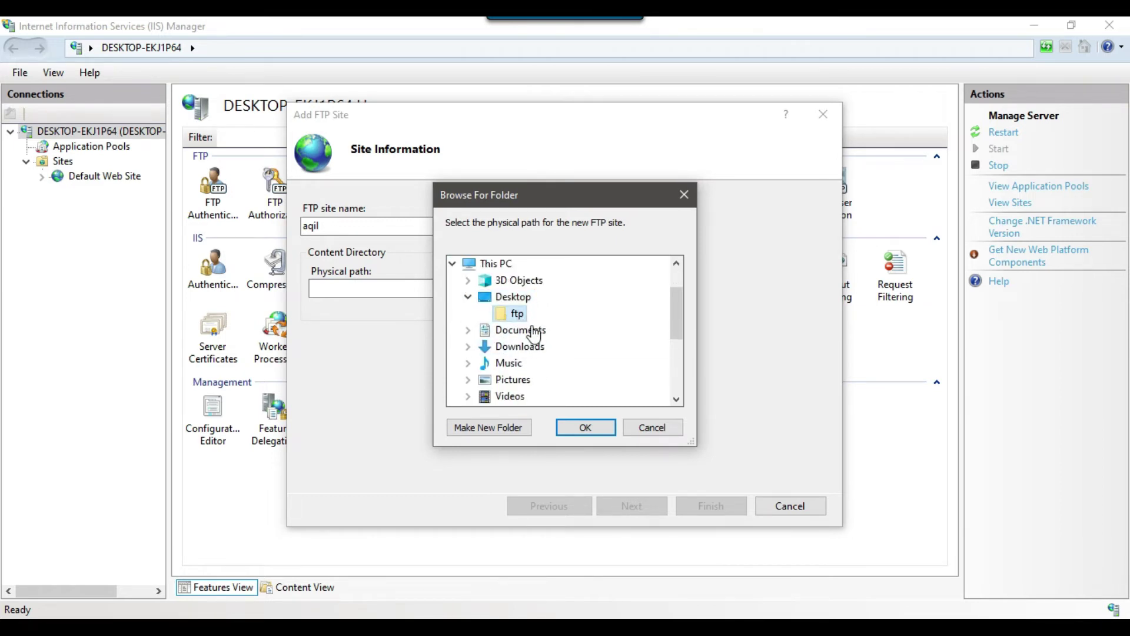
{"action": "left_click", "coordinate": [600, 433]}
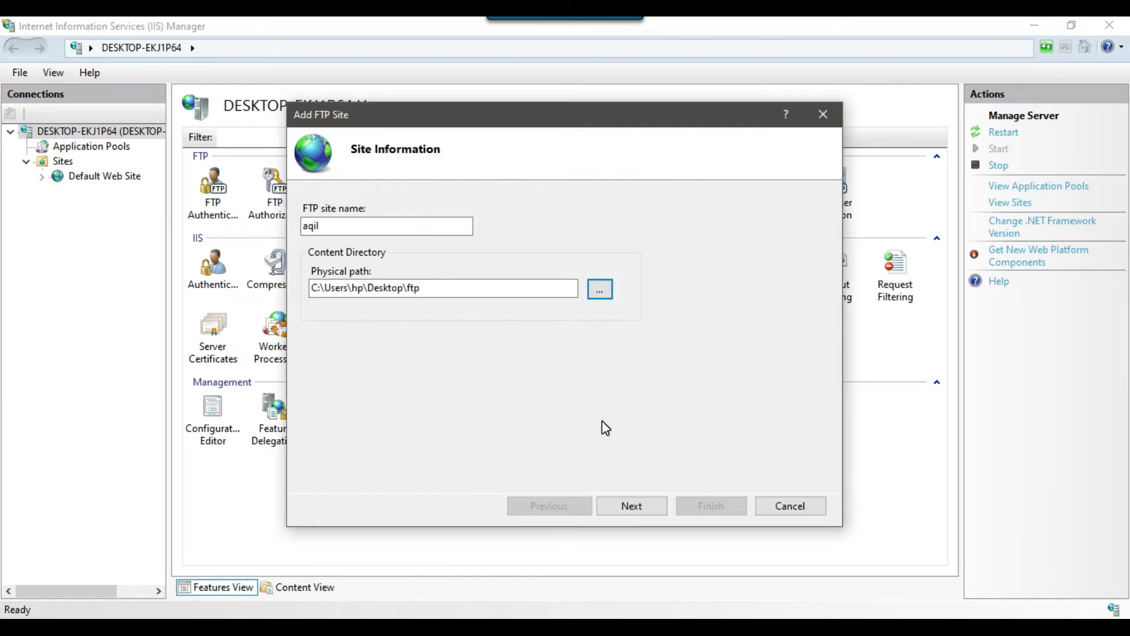
{"action": "left_click", "coordinate": [631, 507]}
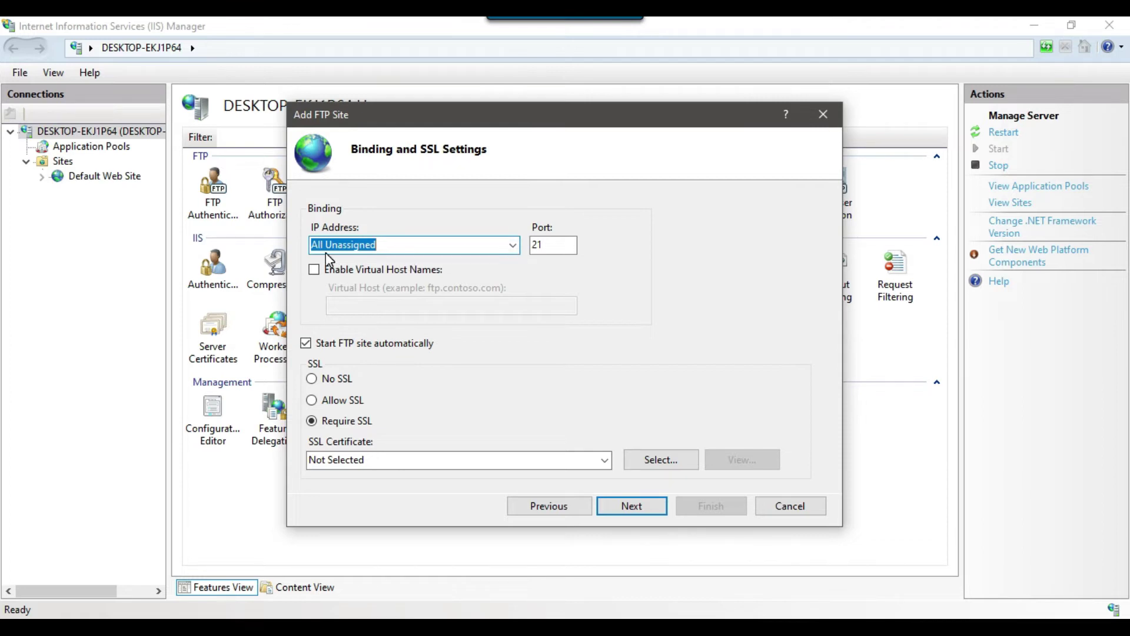
Keep All Unassigned on port 21, choose No SSL, and proceed to authentication.
{"action": "left_click", "coordinate": [514, 246]}
{"action": "left_click", "coordinate": [513, 245]}
{"action": "left_click", "coordinate": [312, 378]}
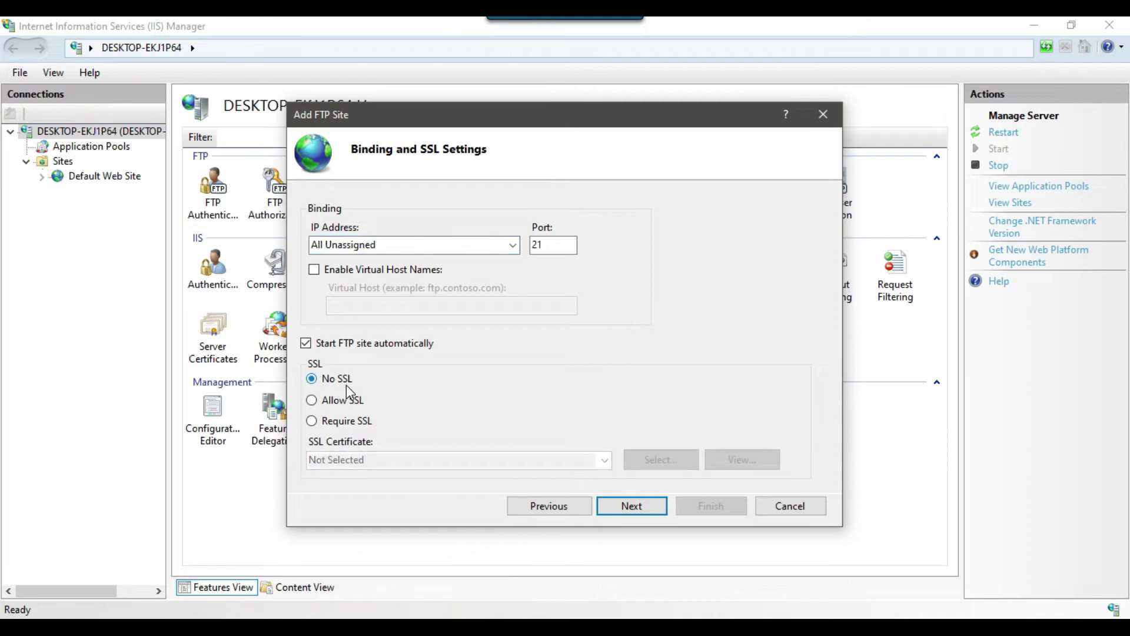
{"action": "left_click", "coordinate": [631, 507]}
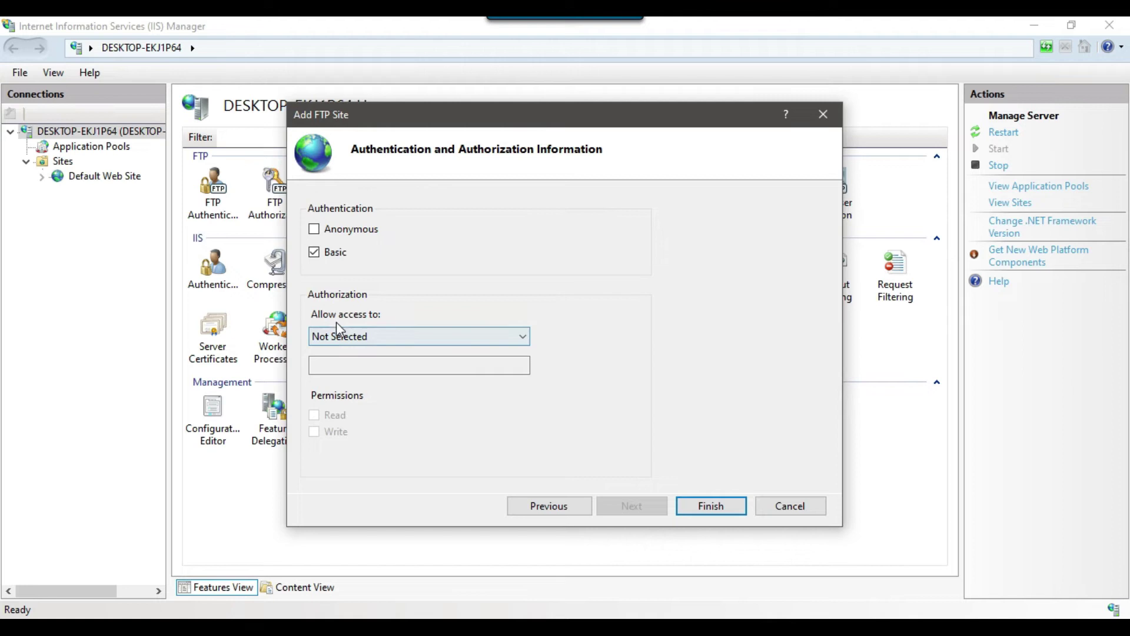
Restrict FTP access to Specified users and enter the allowed user name.
{"action": "left_click", "coordinate": [383, 334]}
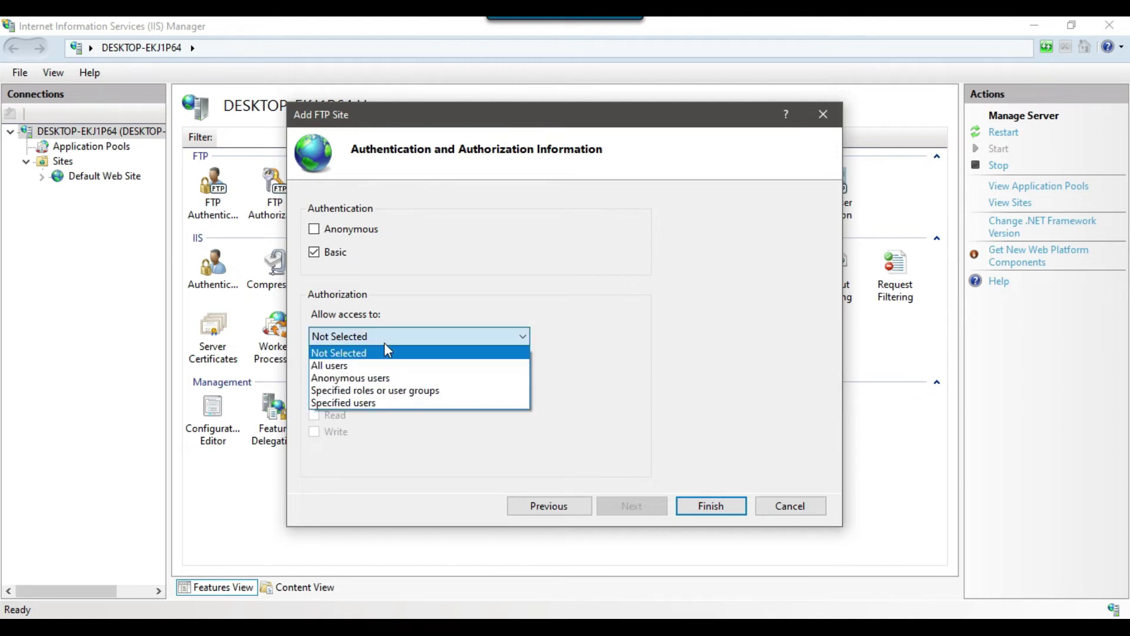
{"action": "left_click", "coordinate": [372, 404]}
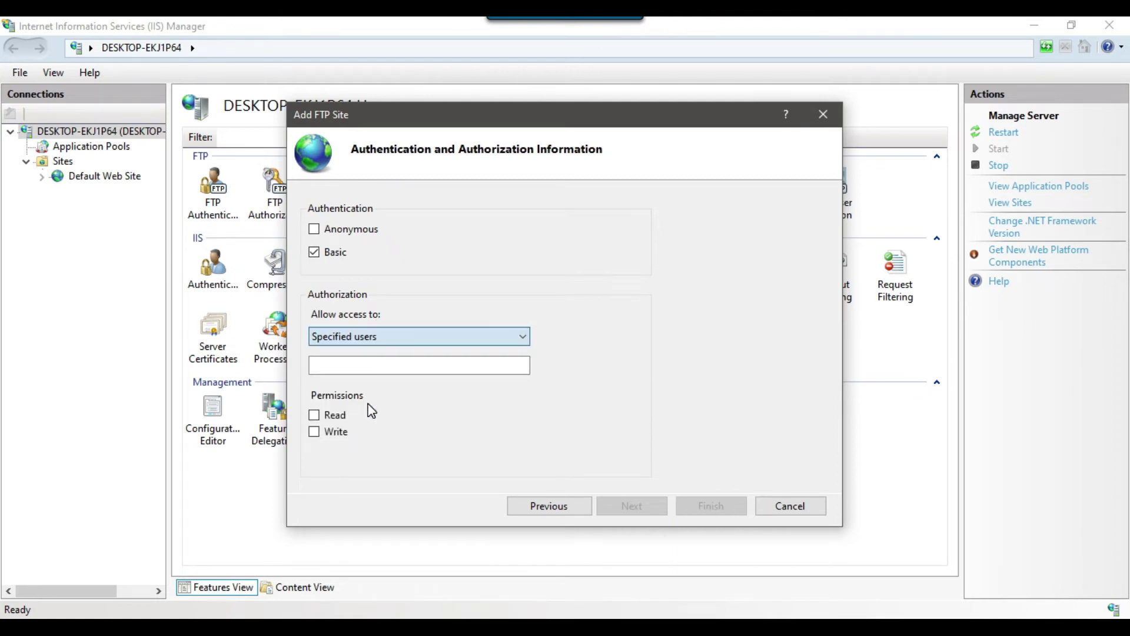
{"action": "left_click", "coordinate": [352, 364]}
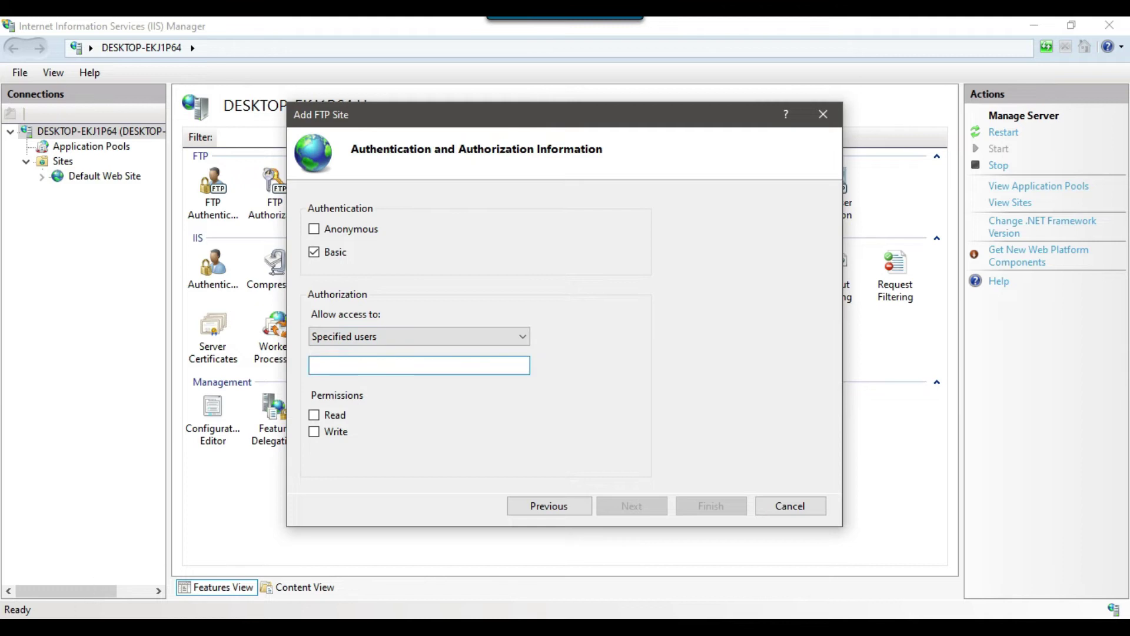
{"action": "key", "text": "super"}
{"action": "mouse_move", "coordinate": [20, 446]}
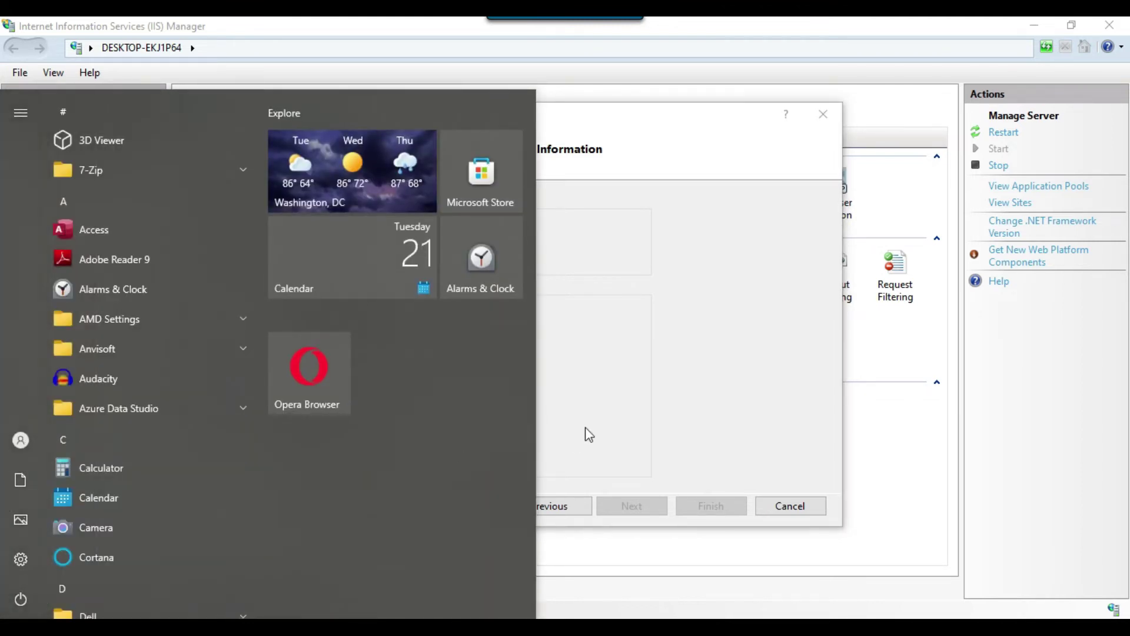
{"action": "left_click", "coordinate": [585, 426]}
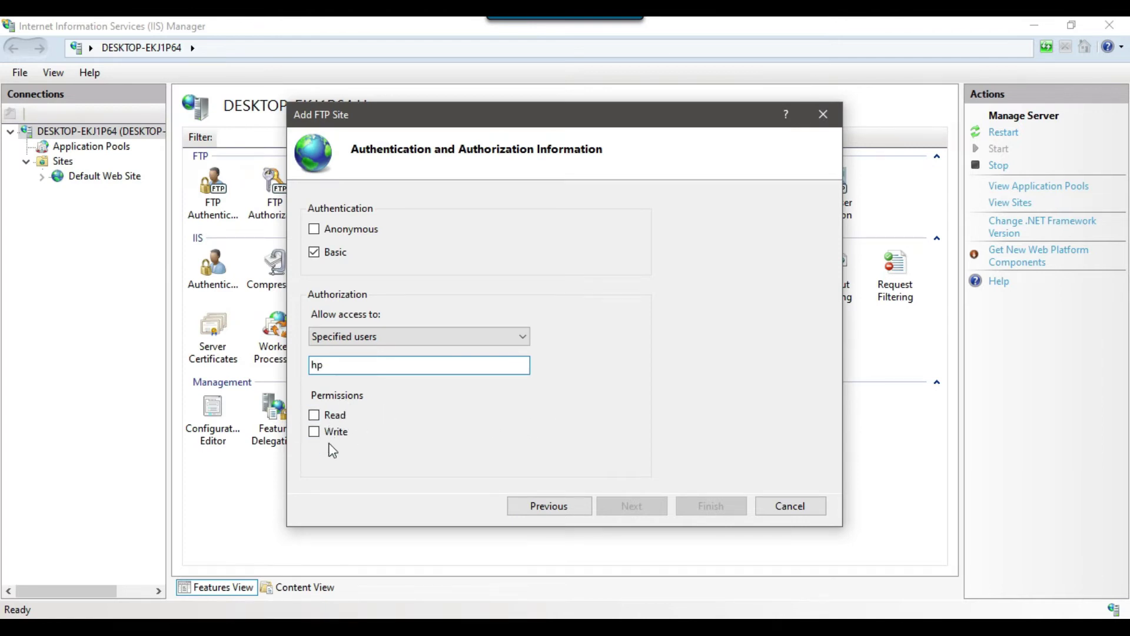
Grant that user Read and Write permissions and finish creating the aqil site.
{"action": "left_click", "coordinate": [315, 416]}
{"action": "left_click", "coordinate": [315, 431]}
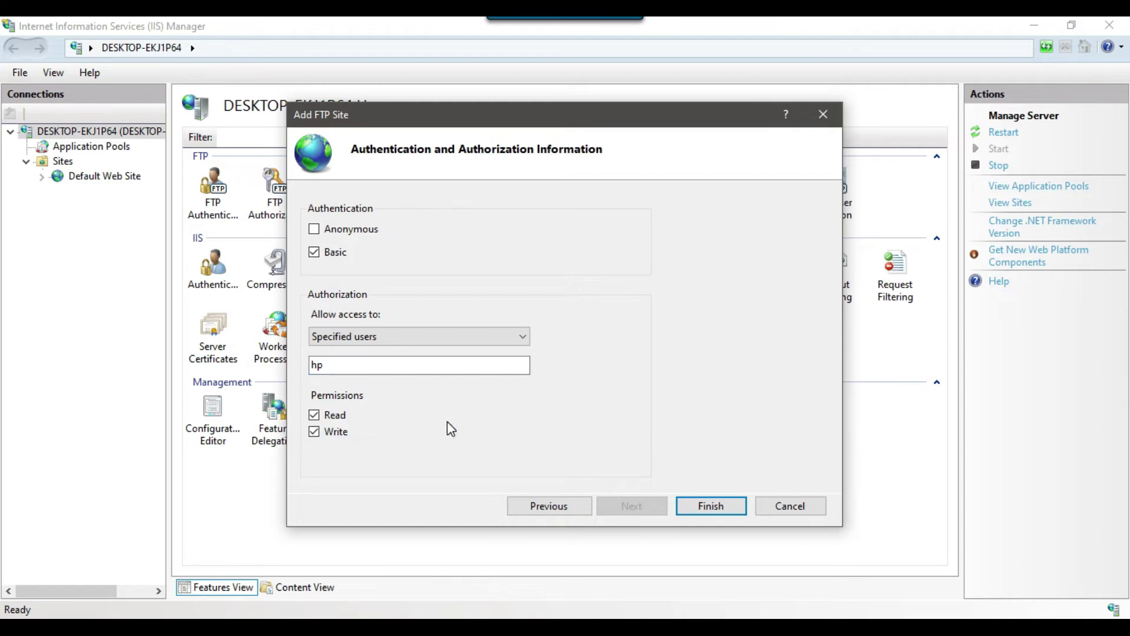
{"action": "left_click", "coordinate": [712, 507]}
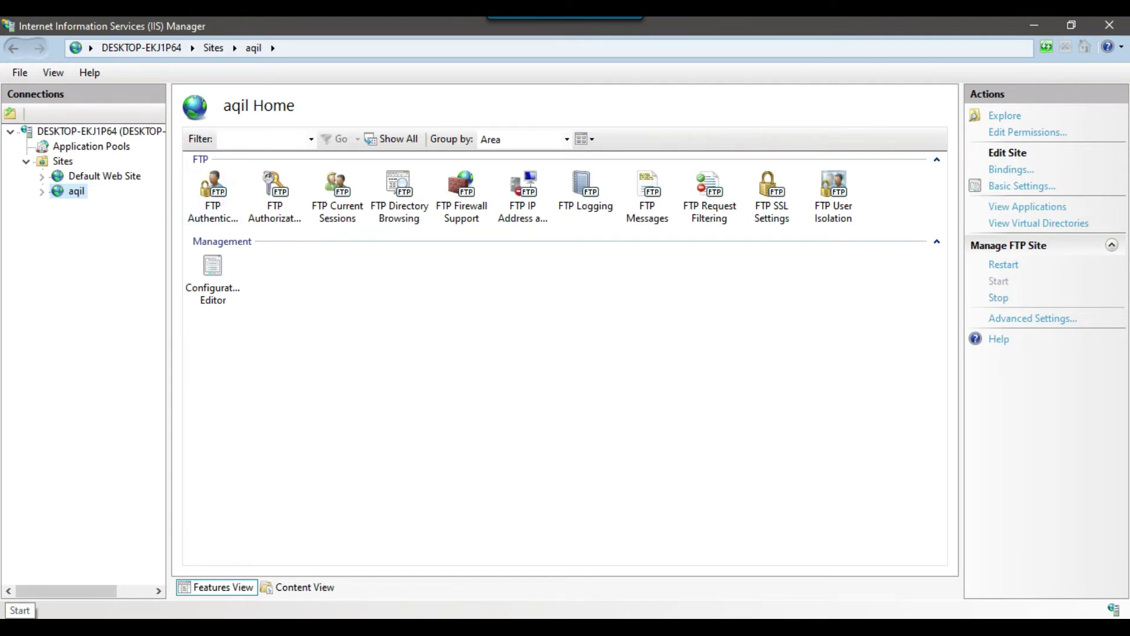
{"action": "left_click", "coordinate": [18, 613]}
In Settings > Accounts > Family & other users, add someone without their sign-in information.
{"action": "left_click", "coordinate": [22, 560]}
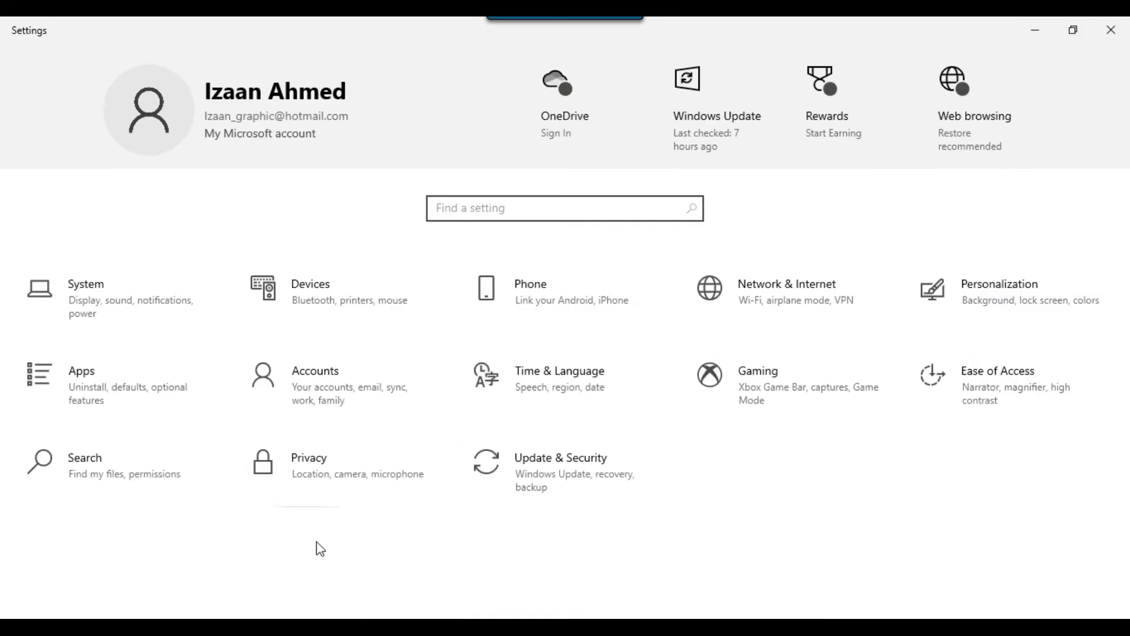
{"action": "left_click", "coordinate": [365, 393]}
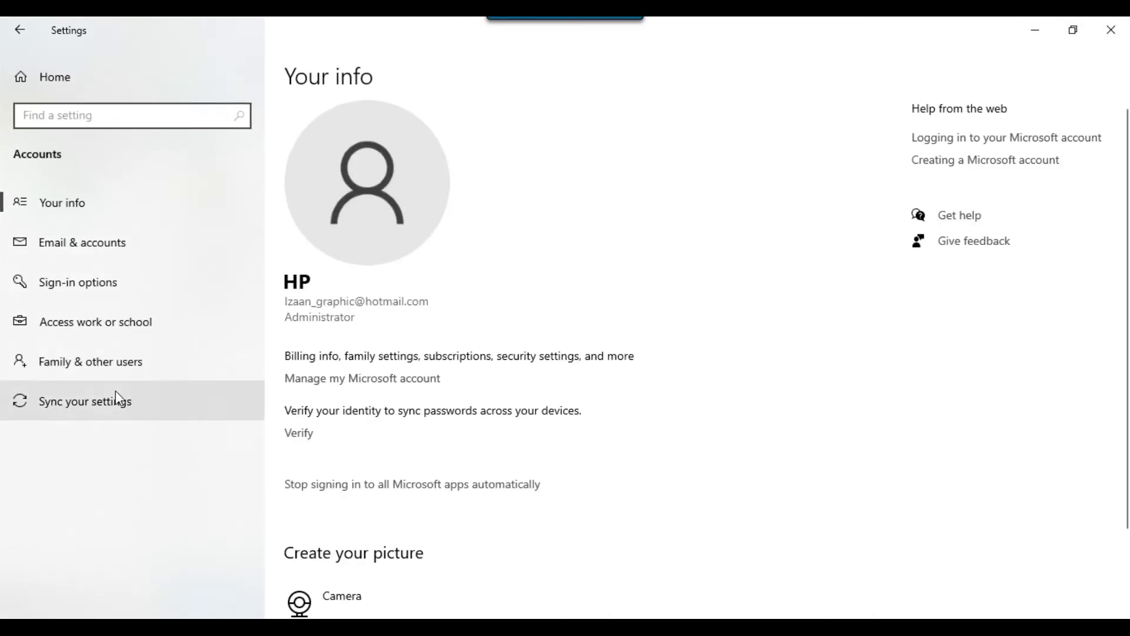
{"action": "left_click", "coordinate": [113, 363]}
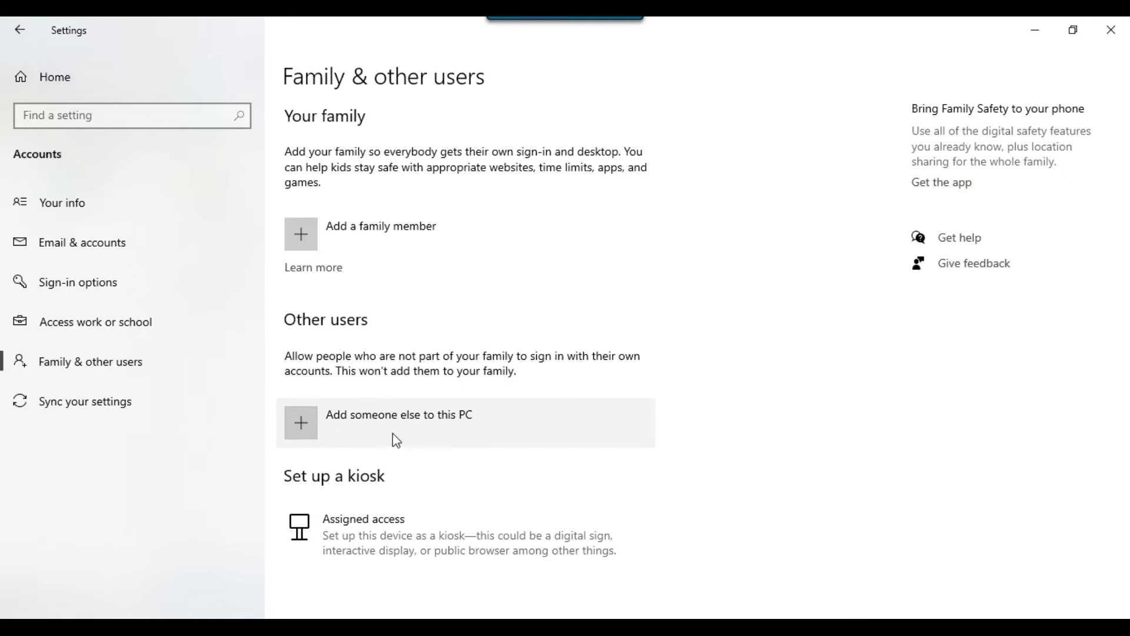
{"action": "left_click", "coordinate": [498, 430]}
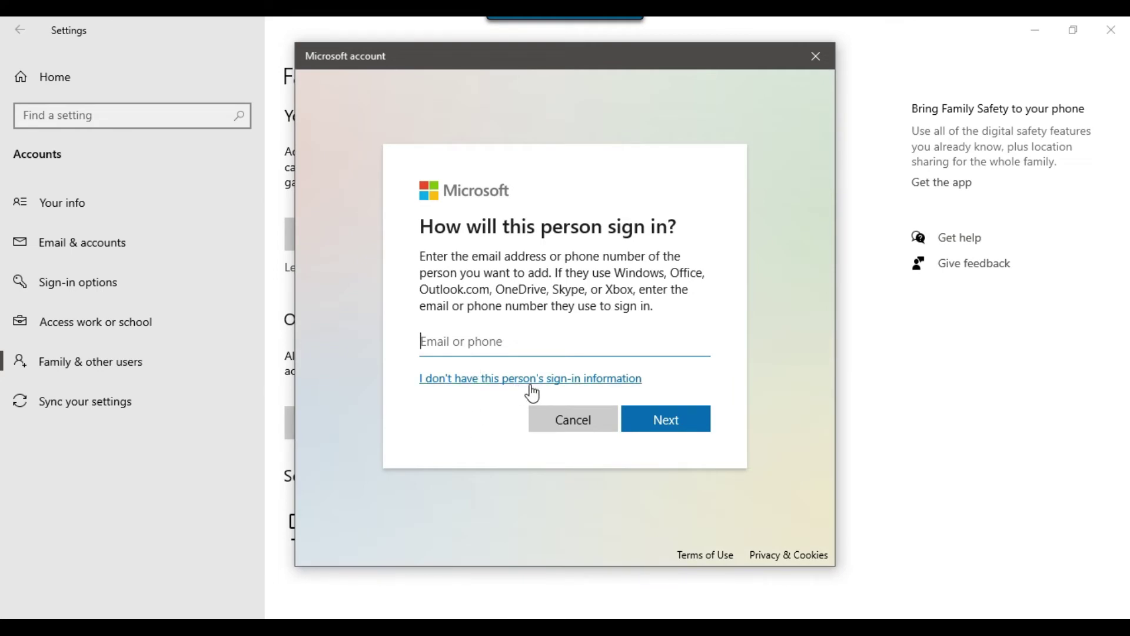
{"action": "left_click", "coordinate": [608, 380]}
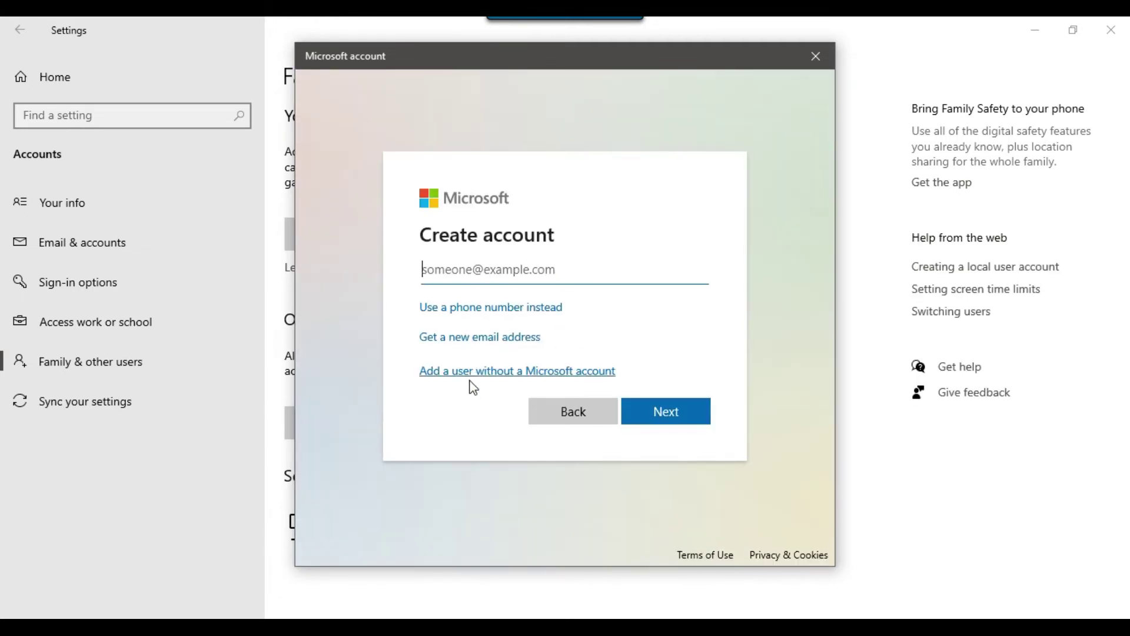
Add a local user named ftp-user without a Microsoft account, entering and confirming a password.
{"action": "left_click", "coordinate": [575, 374]}
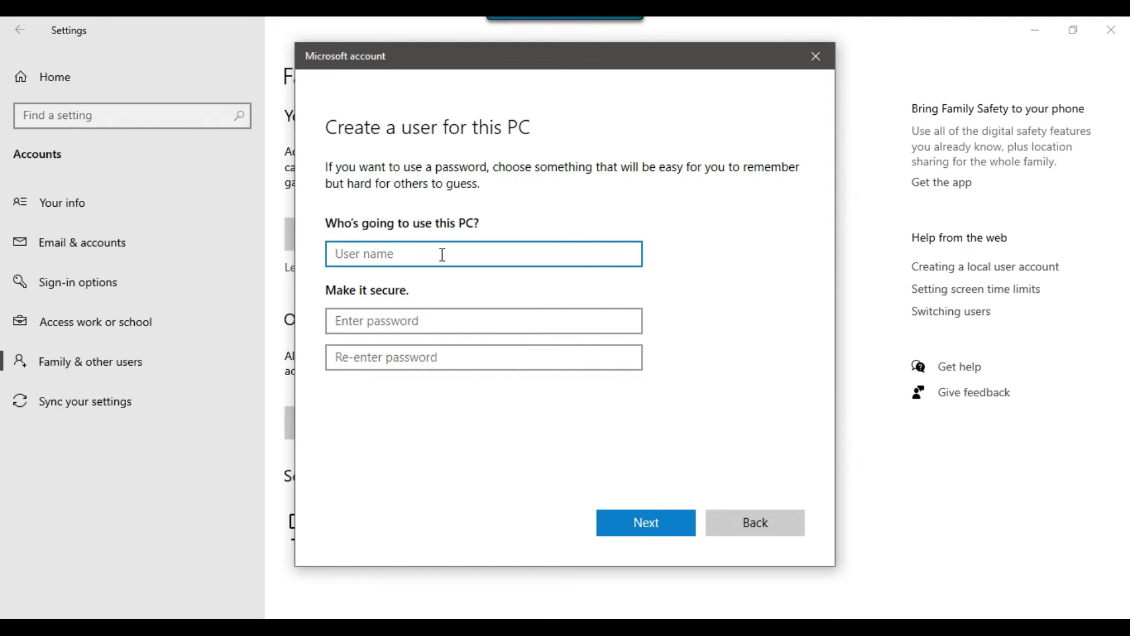
{"action": "type", "text": "ftp-user"}
{"action": "left_click", "coordinate": [406, 321]}
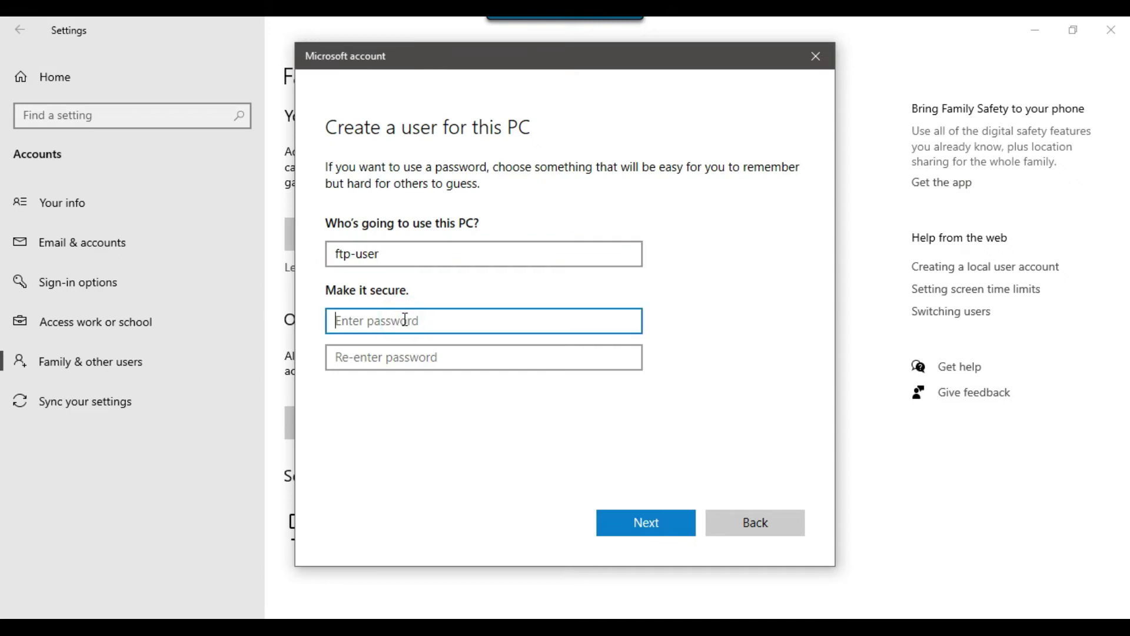
{"action": "type", "text": "•••••"}
{"action": "key", "text": "Tab"}
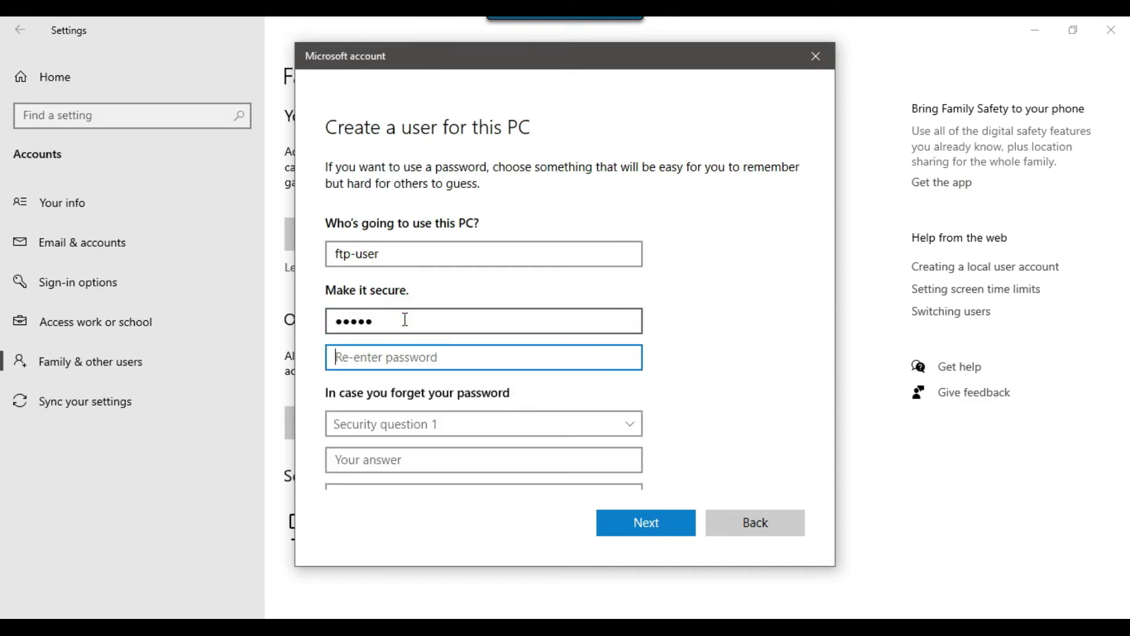
{"action": "type", "text": "••"}
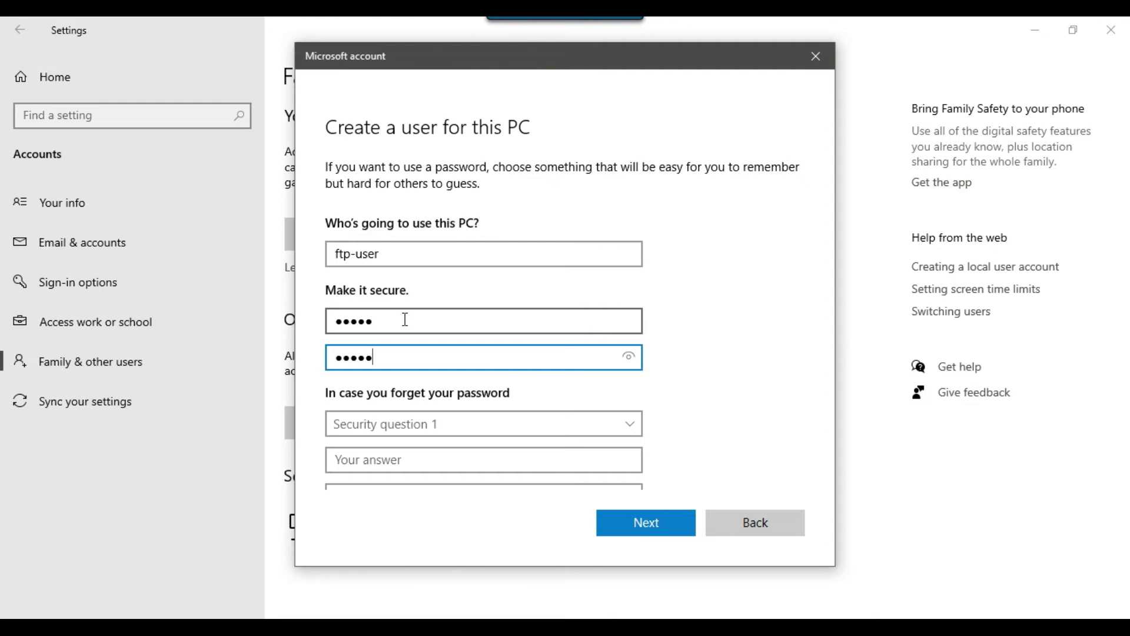
Choose the first pet's name and birth city security questions and answer them.
{"action": "scroll", "coordinate": [555, 390], "scroll_direction": "down", "scroll_amount": 3}
{"action": "left_click", "coordinate": [480, 306]}
{"action": "left_click", "coordinate": [438, 333]}
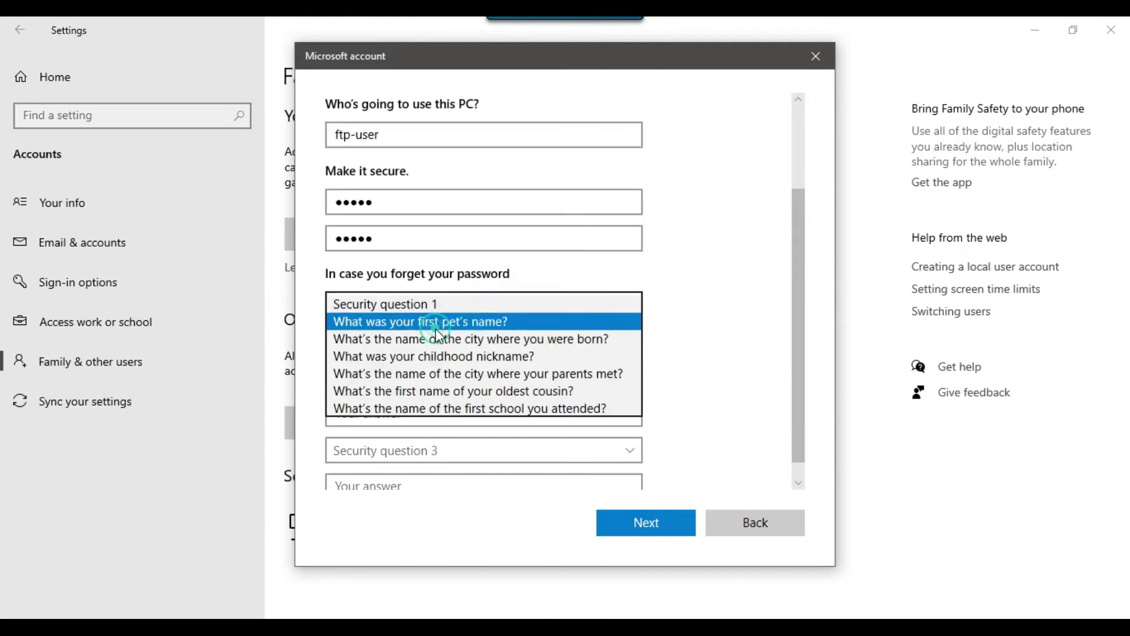
{"action": "left_click", "coordinate": [415, 339]}
{"action": "type", "text": "aa"}
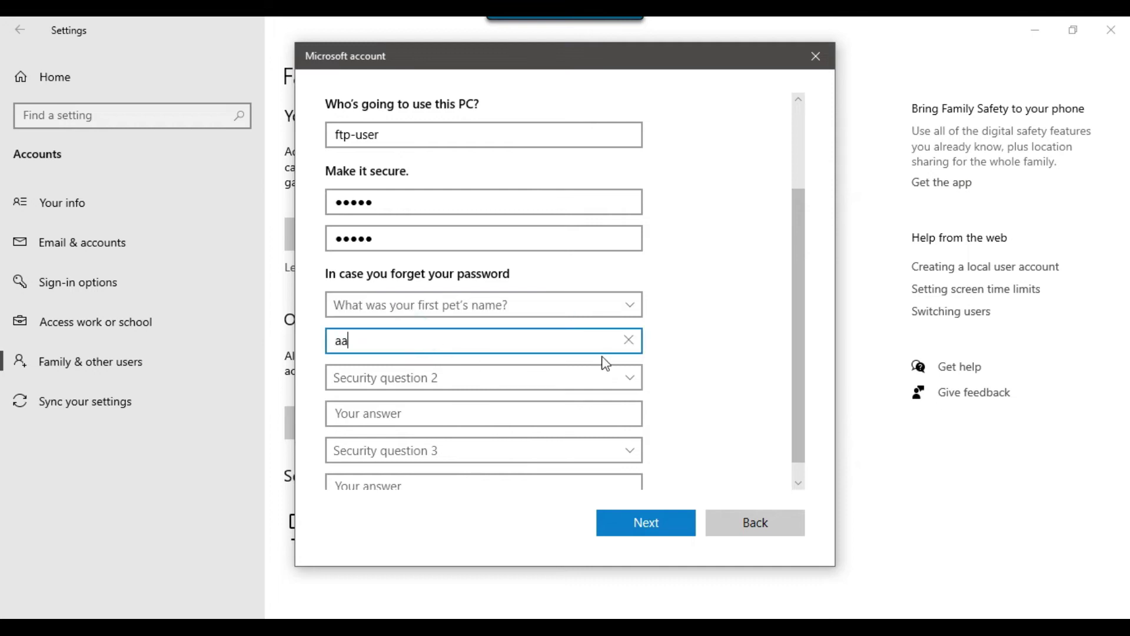
{"action": "scroll", "coordinate": [607, 363], "scroll_direction": "down", "scroll_amount": 1}
{"action": "left_click", "coordinate": [509, 364]}
{"action": "left_click", "coordinate": [436, 392]}
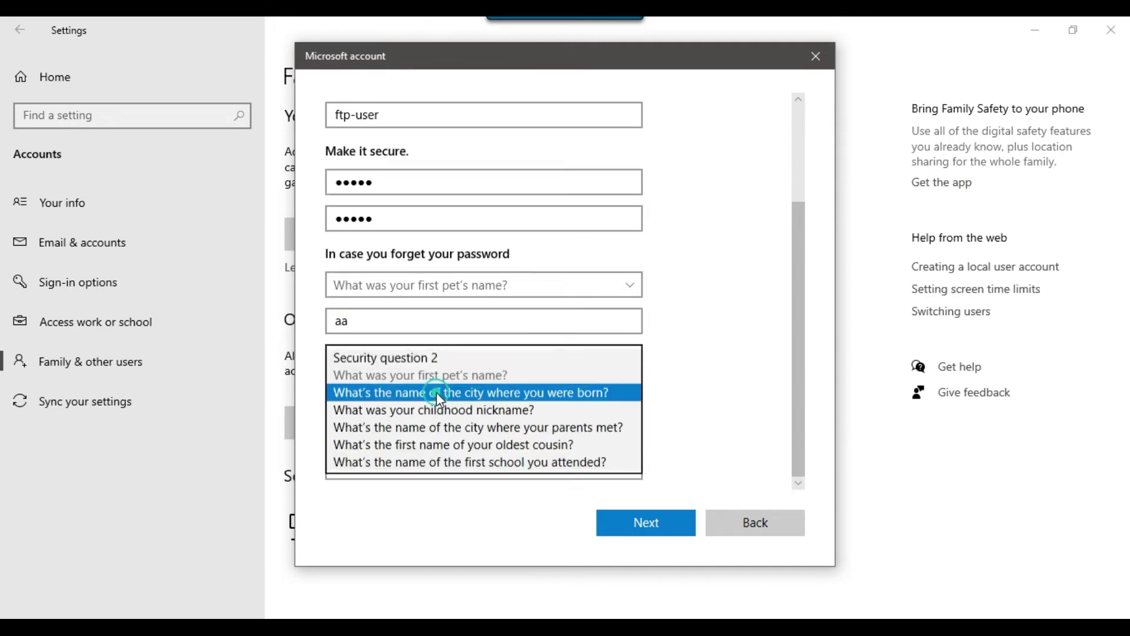
{"action": "left_click", "coordinate": [383, 393]}
{"action": "type", "text": "aa"}
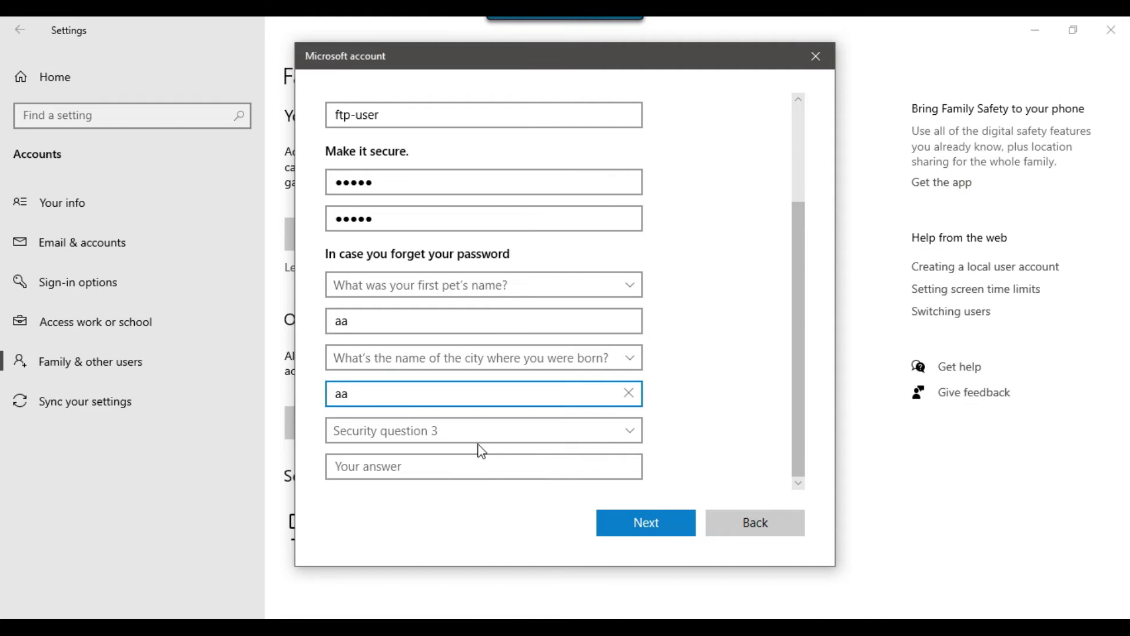
Answer the childhood nickname question, create the ftp-user account, and close Settings.
{"action": "left_click", "coordinate": [474, 434]}
{"action": "left_click", "coordinate": [441, 480]}
{"action": "left_click", "coordinate": [407, 461]}
{"action": "type", "text": "aa"}
{"action": "left_click", "coordinate": [651, 524]}
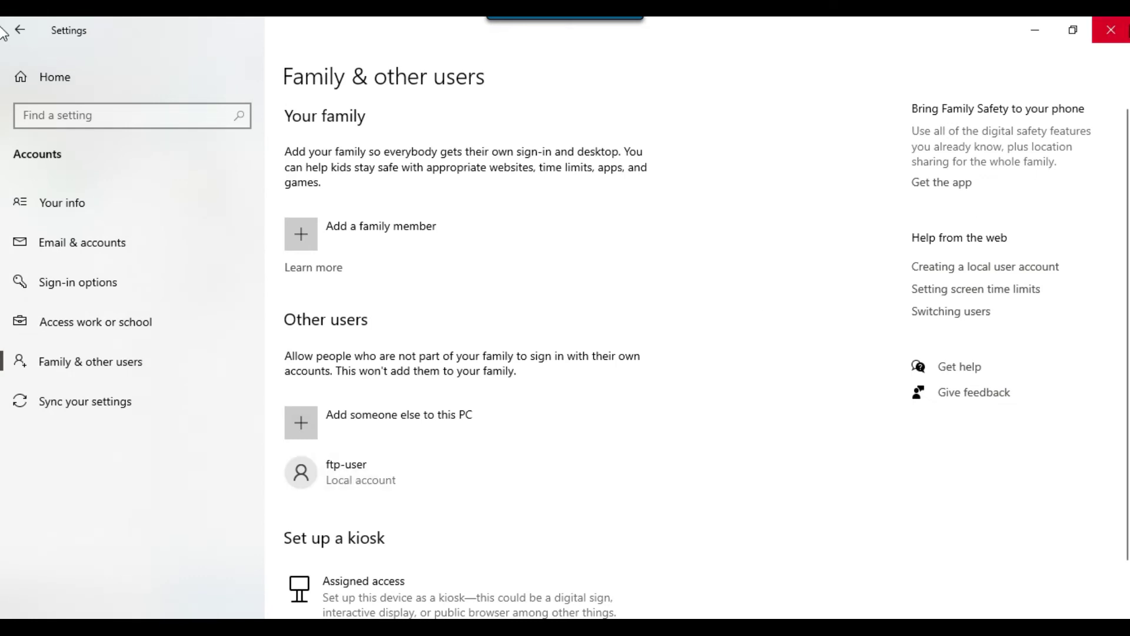
{"action": "left_click", "coordinate": [1111, 30]}
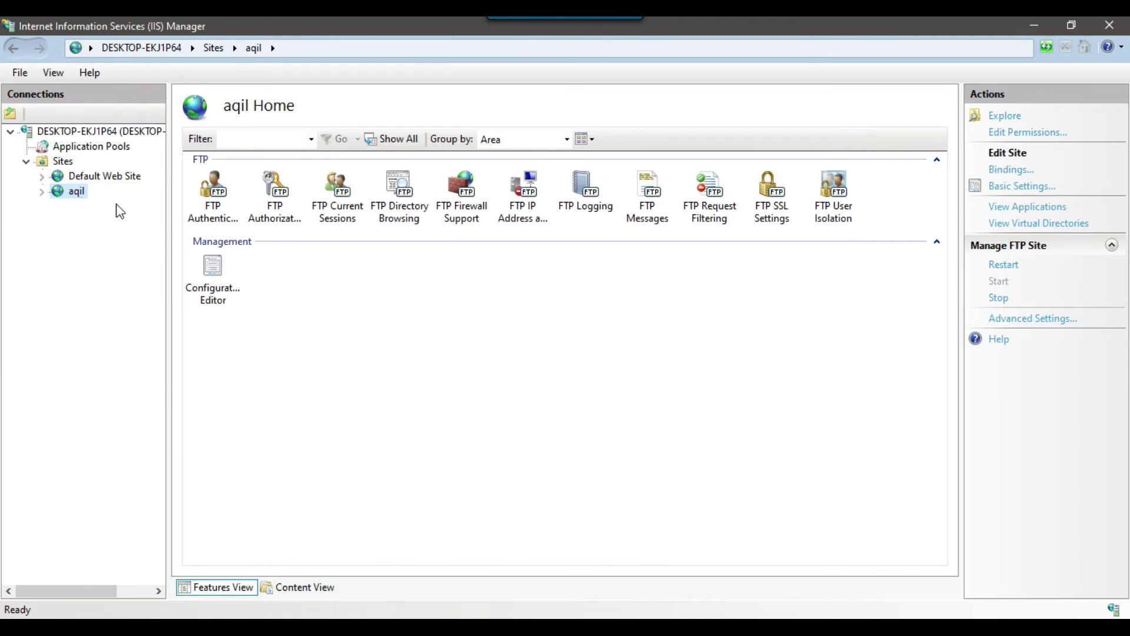
Add an Allow rule in aqil's FTP Authorization Rules giving ftp-user Read and Write.
{"action": "double_click", "coordinate": [277, 203]}
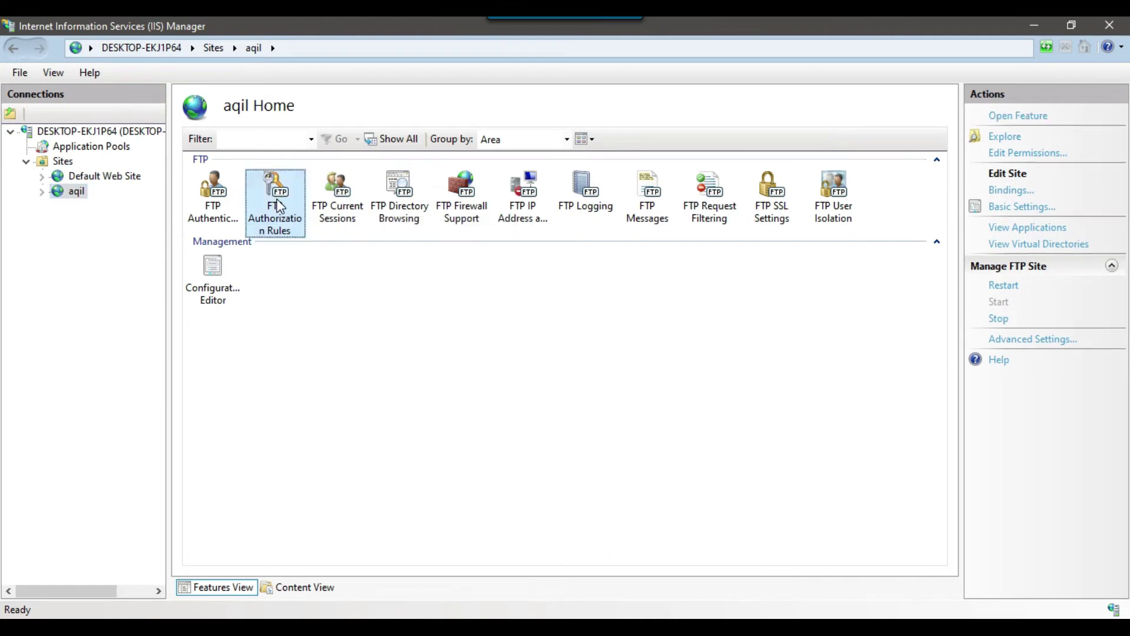
{"action": "right_click", "coordinate": [333, 217]}
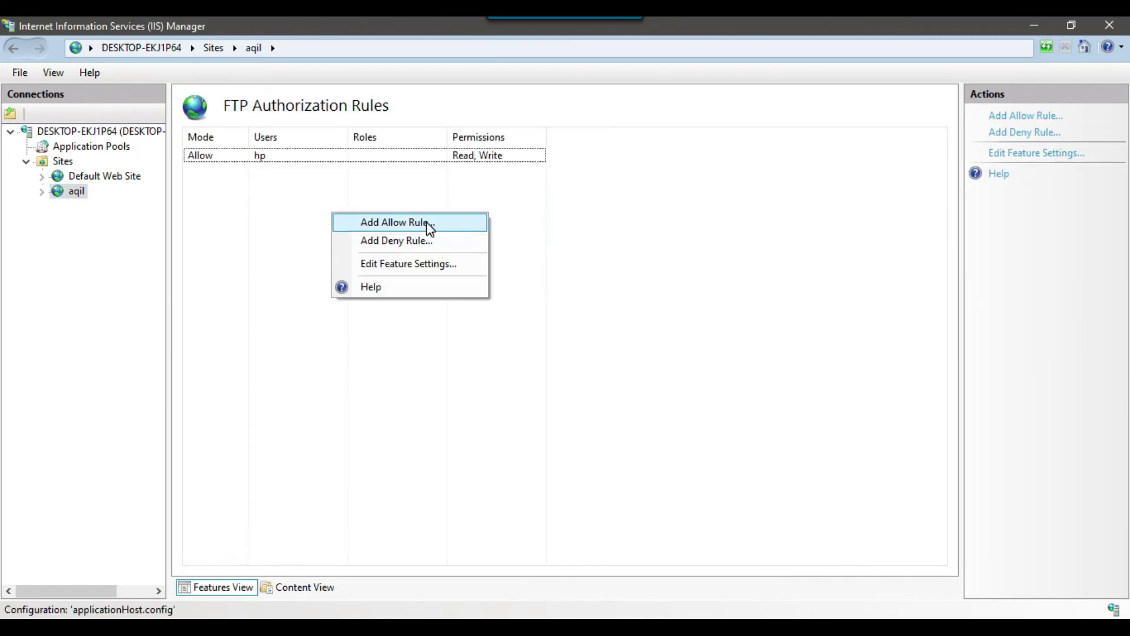
{"action": "left_click", "coordinate": [408, 228]}
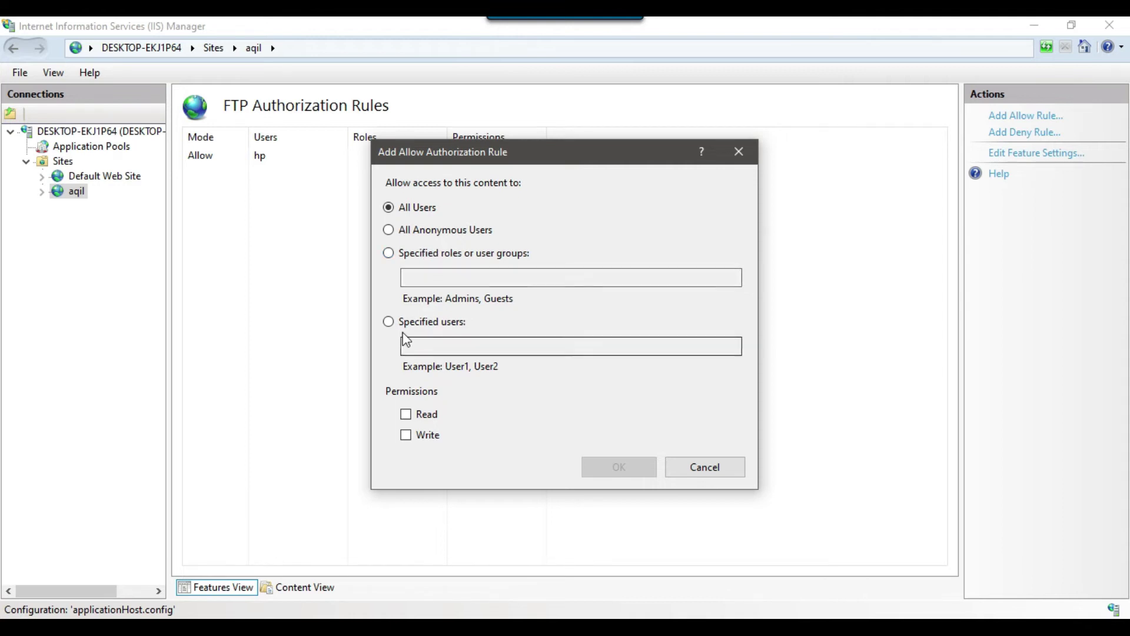
{"action": "left_click", "coordinate": [443, 328]}
{"action": "left_click", "coordinate": [438, 342]}
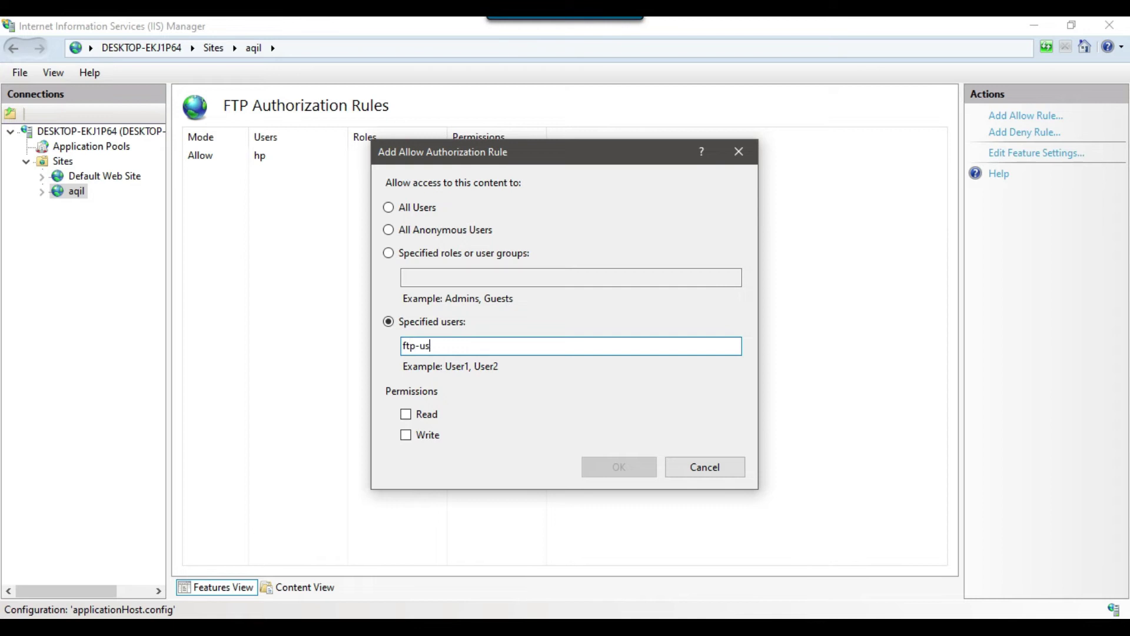
{"action": "left_click_drag", "start_coordinate": [463, 346], "coordinate": [400, 348]}
{"action": "left_click", "coordinate": [406, 415]}
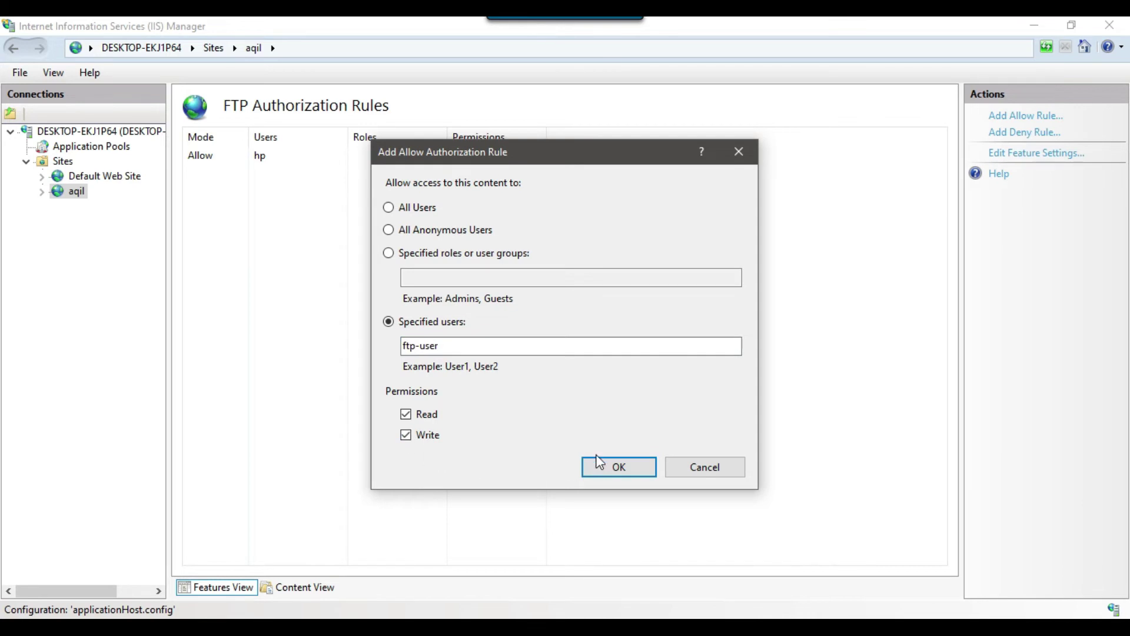
{"action": "left_click", "coordinate": [619, 465]}
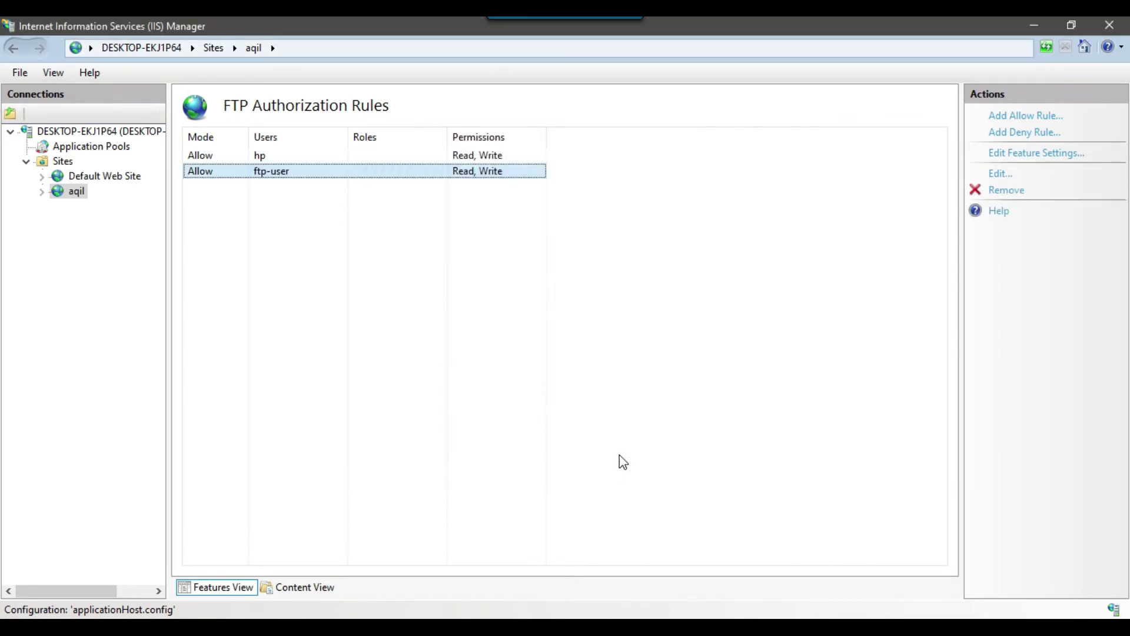
{"action": "left_click", "coordinate": [1109, 27]}
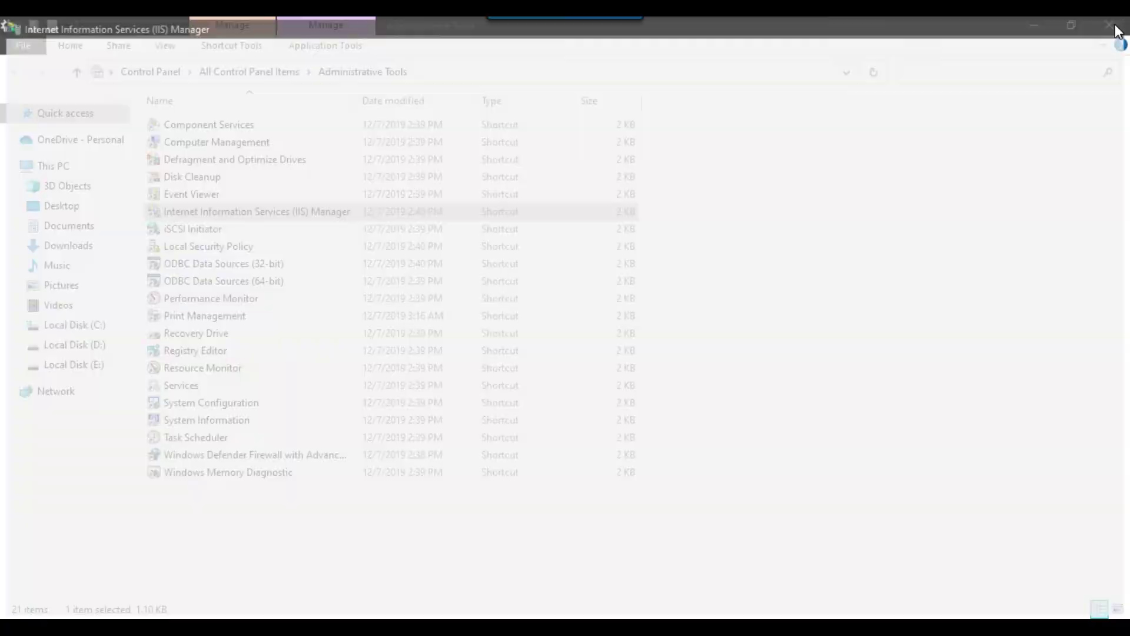
Minimize Administrative Tools and Control Panel to reveal the desktop with the ftp folder.
{"action": "left_click", "coordinate": [1045, 30]}
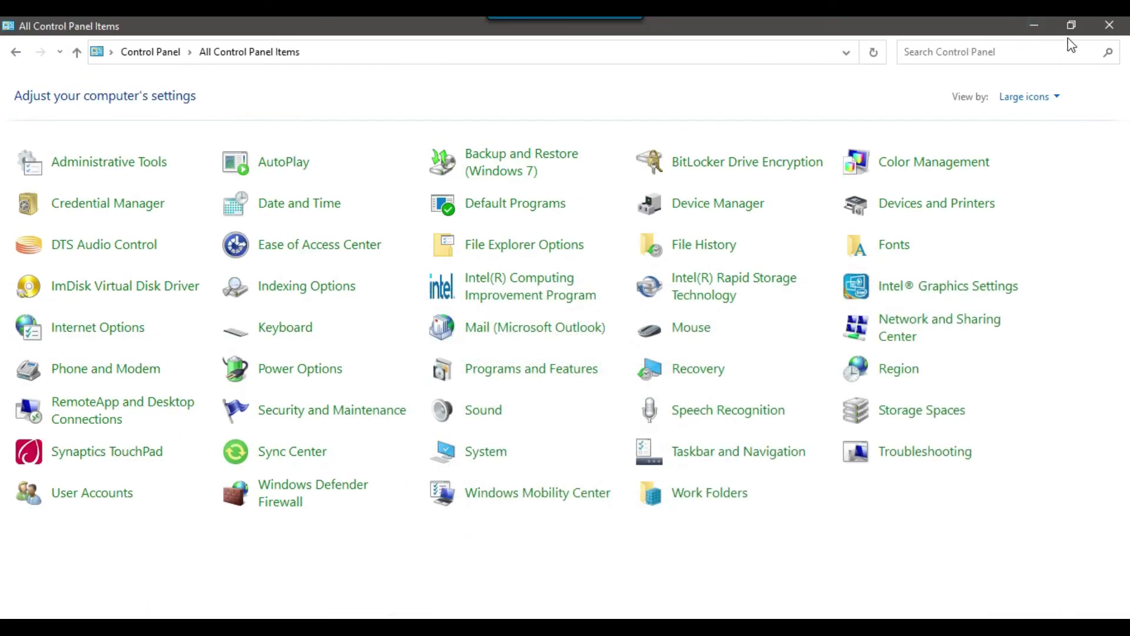
{"action": "left_click", "coordinate": [1032, 28]}
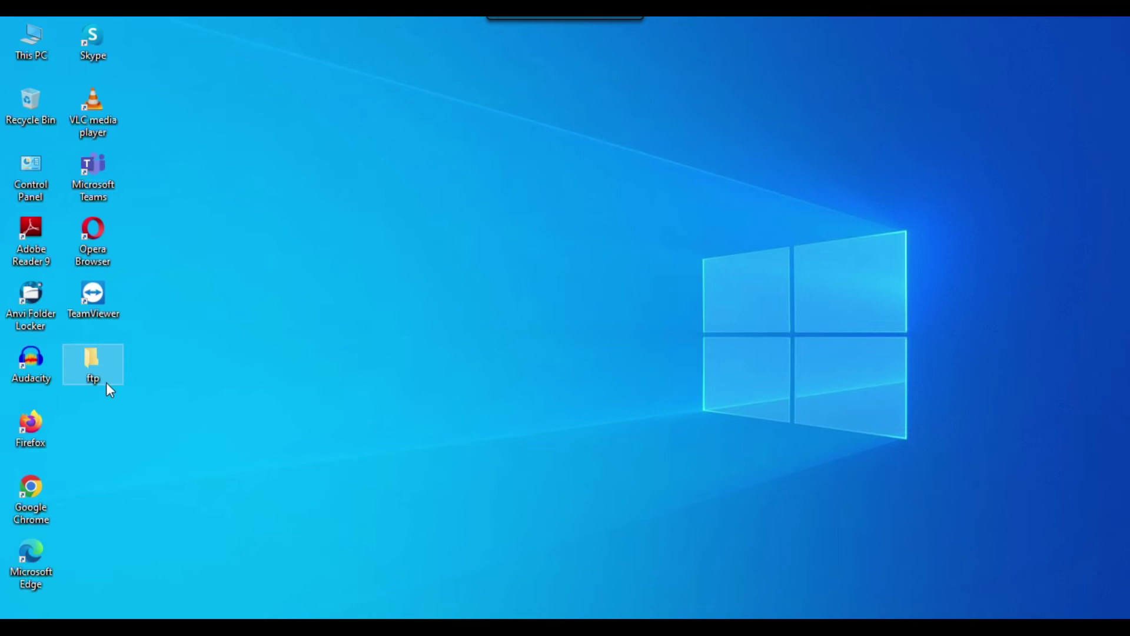
Add the user 'ftp-user' to the ftp folder's Security permissions list.
{"action": "right_click", "coordinate": [95, 360]}
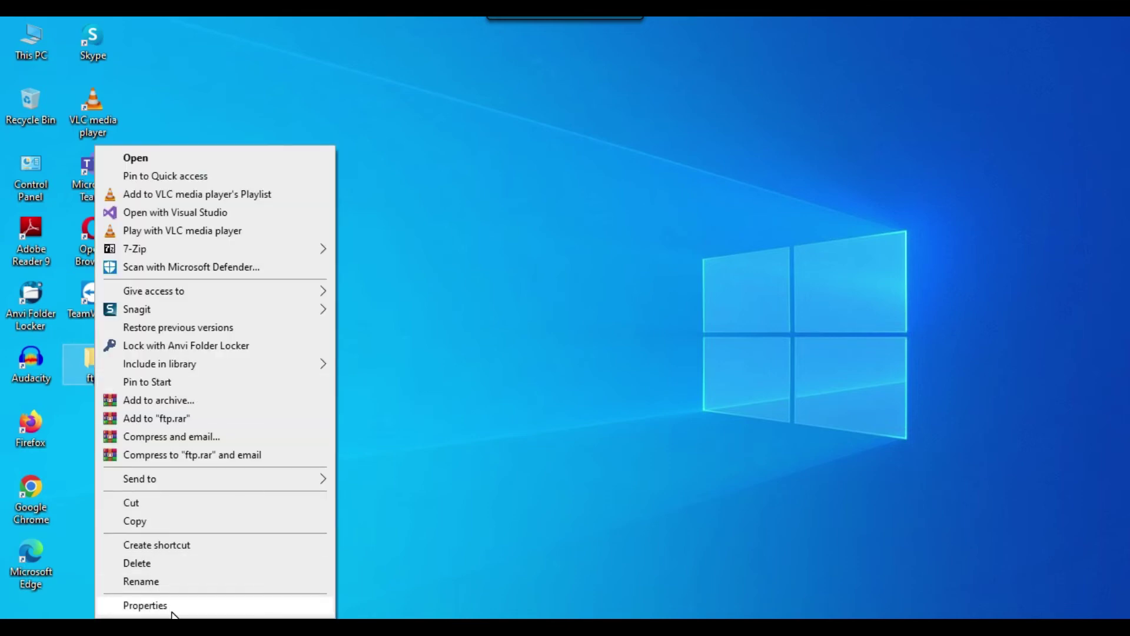
{"action": "left_click", "coordinate": [166, 607]}
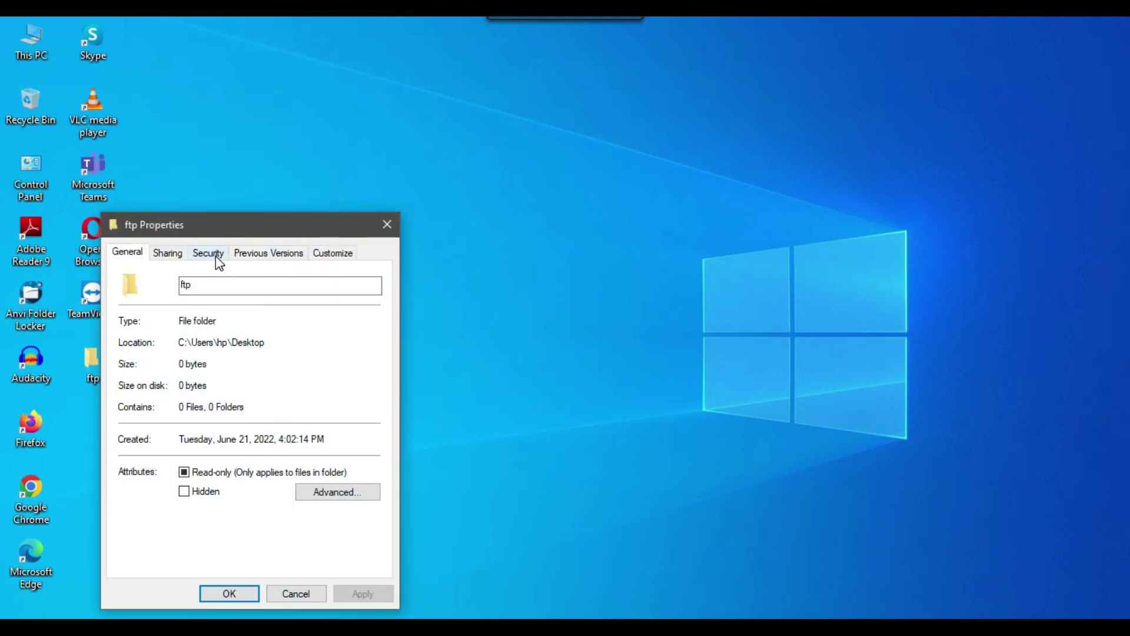
{"action": "left_click_drag", "start_coordinate": [238, 228], "coordinate": [434, 125]}
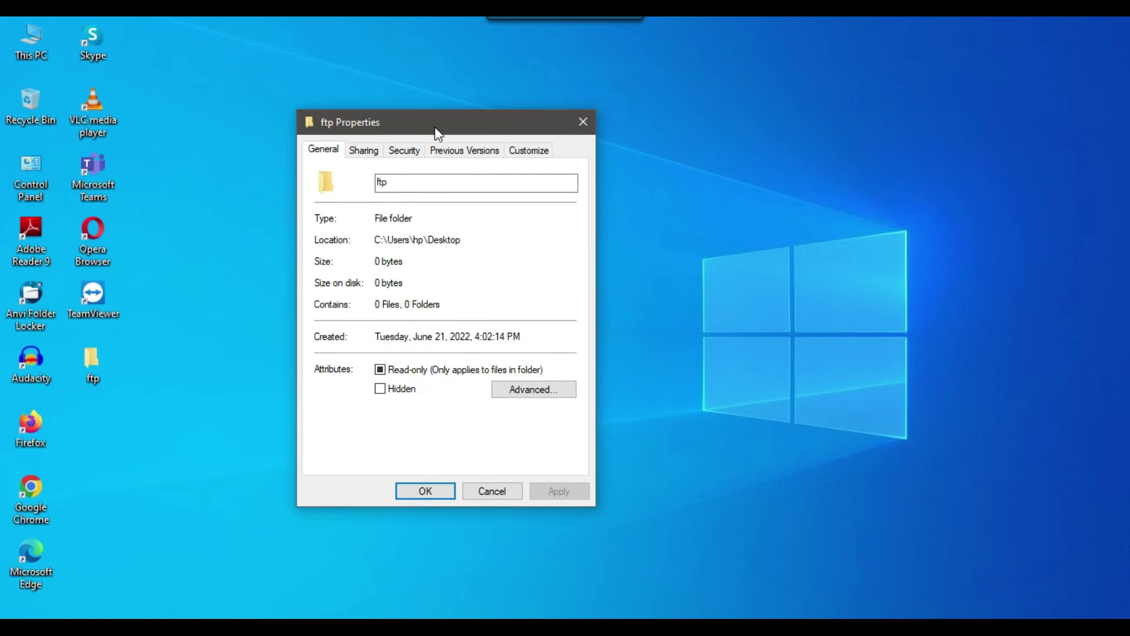
{"action": "left_click", "coordinate": [410, 153]}
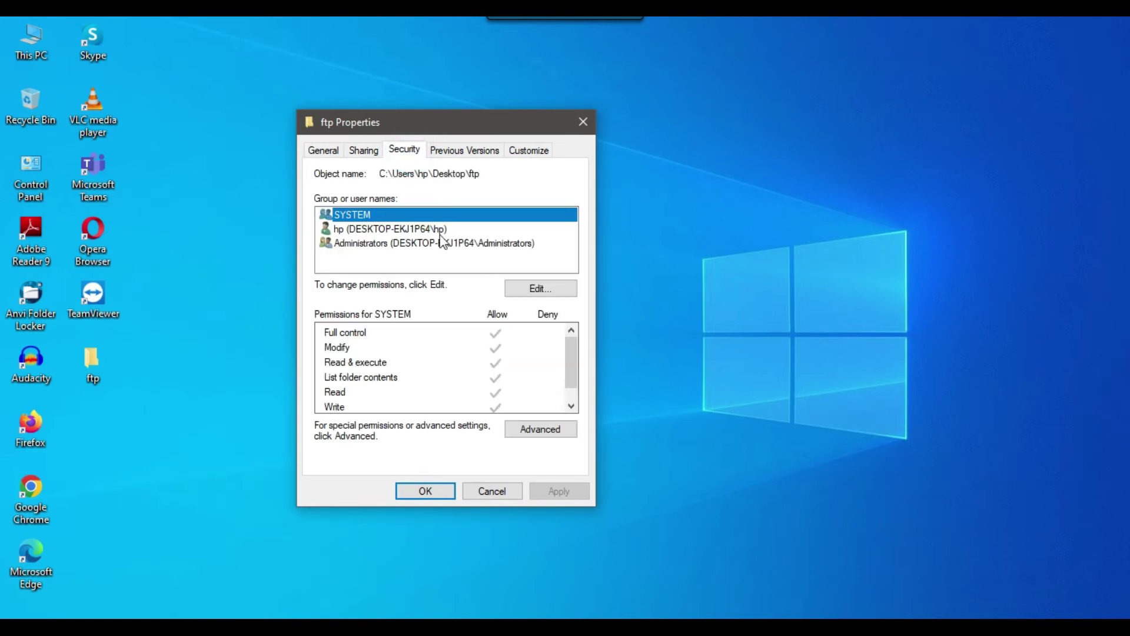
{"action": "left_click", "coordinate": [537, 288]}
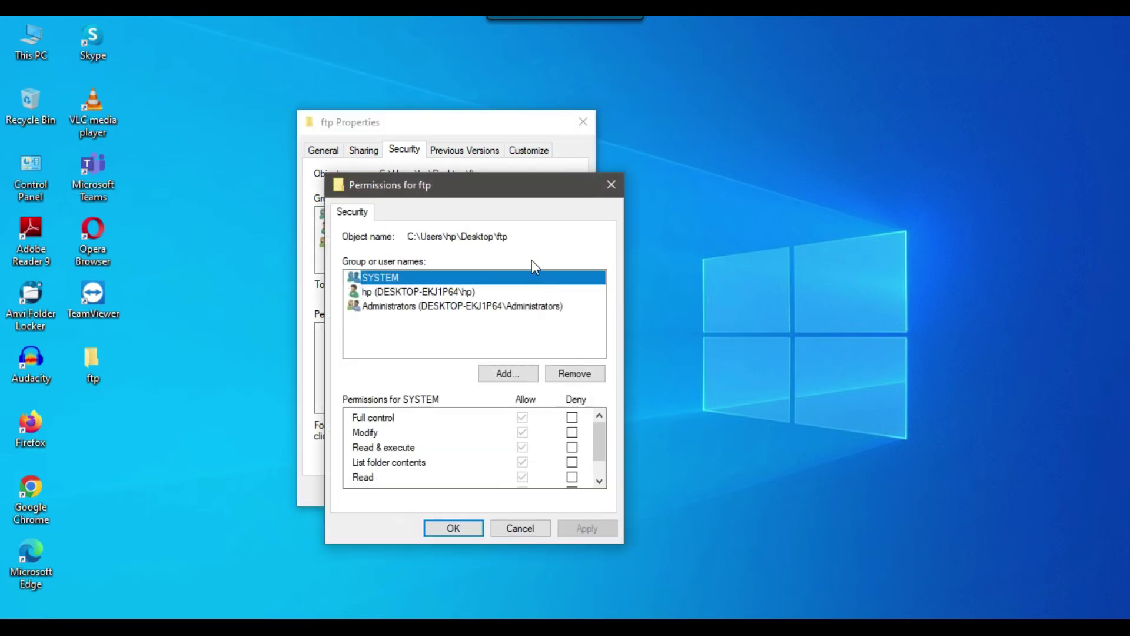
{"action": "left_click", "coordinate": [504, 372]}
{"action": "type", "text": "ftp"}
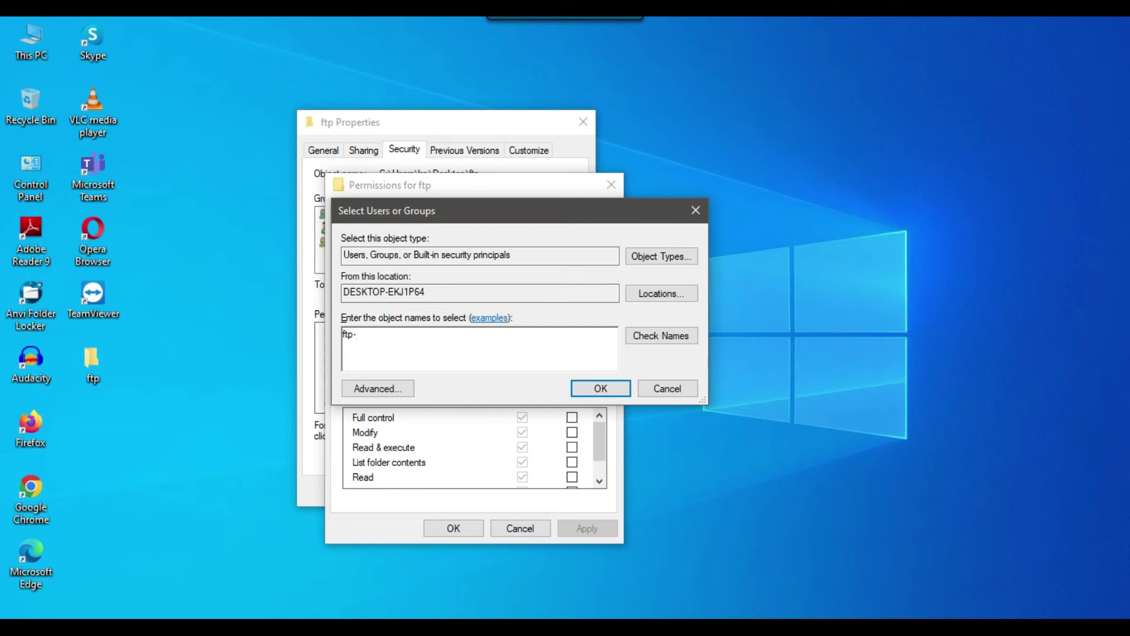
{"action": "type", "text": "-user"}
{"action": "left_click", "coordinate": [663, 335]}
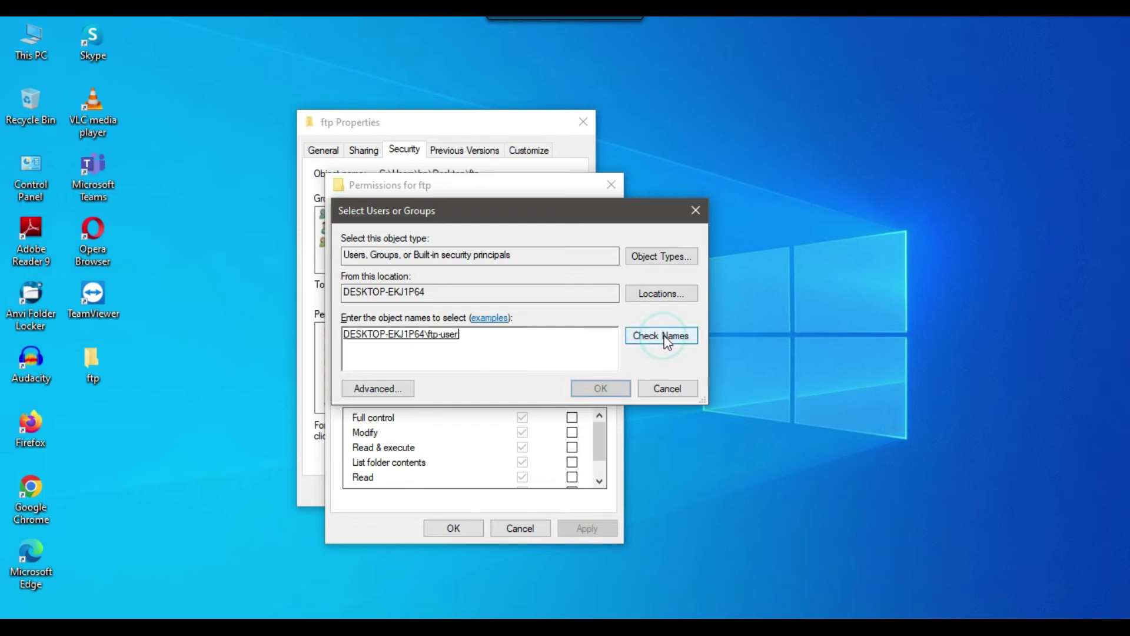
{"action": "left_click", "coordinate": [425, 334]}
{"action": "left_click", "coordinate": [454, 349]}
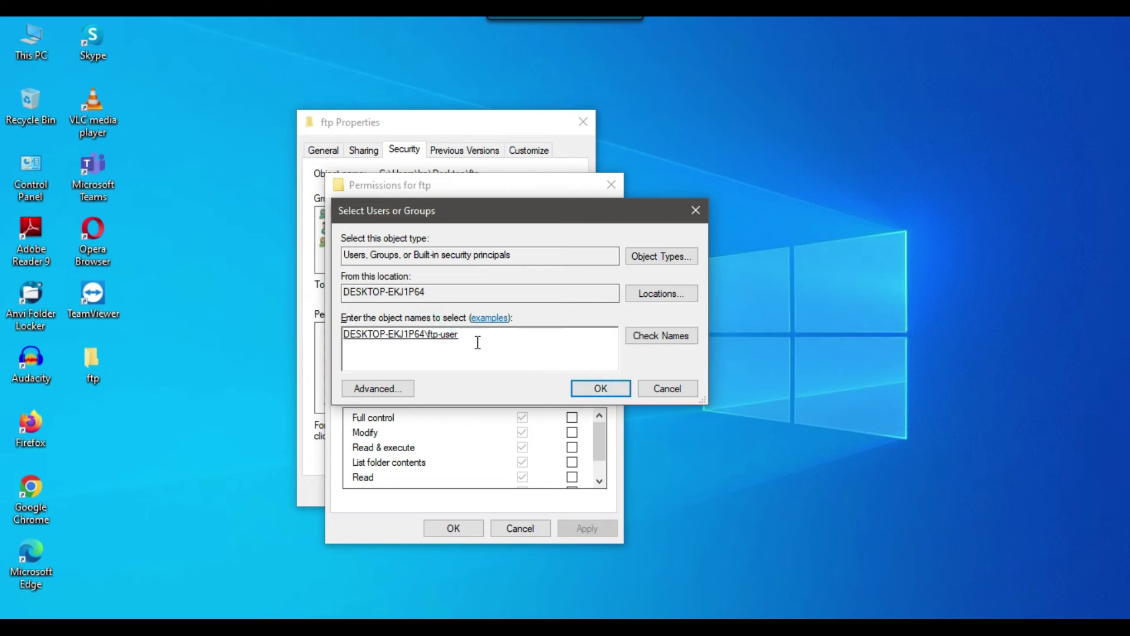
{"action": "left_click", "coordinate": [596, 388]}
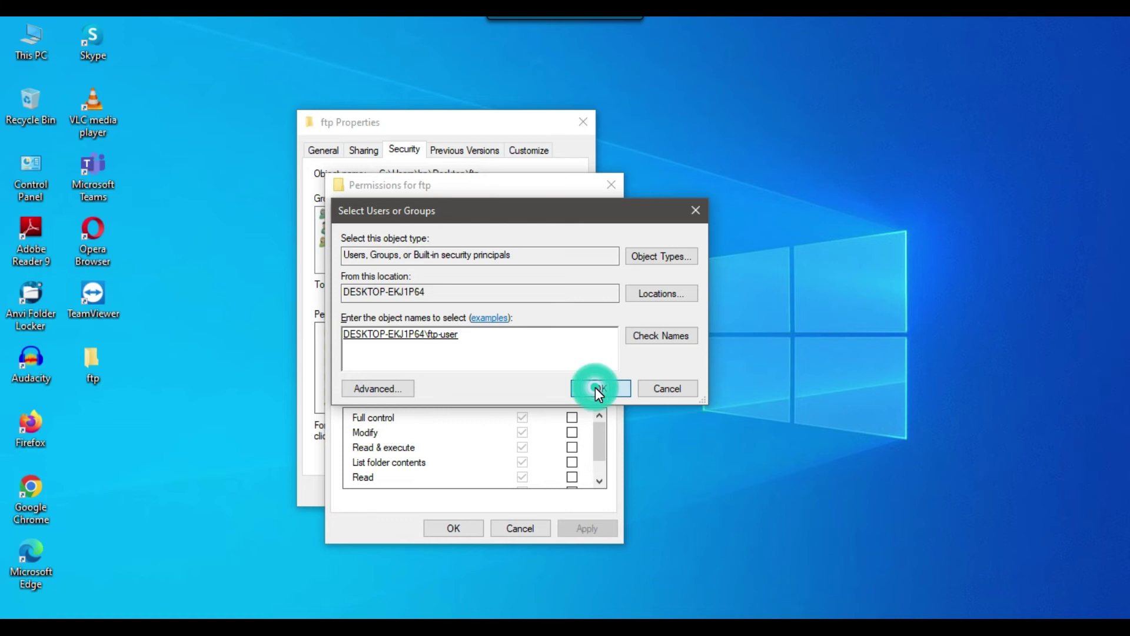
Allow Modify and Full control for ftp-user, apply, and close the properties.
{"action": "left_click", "coordinate": [522, 432]}
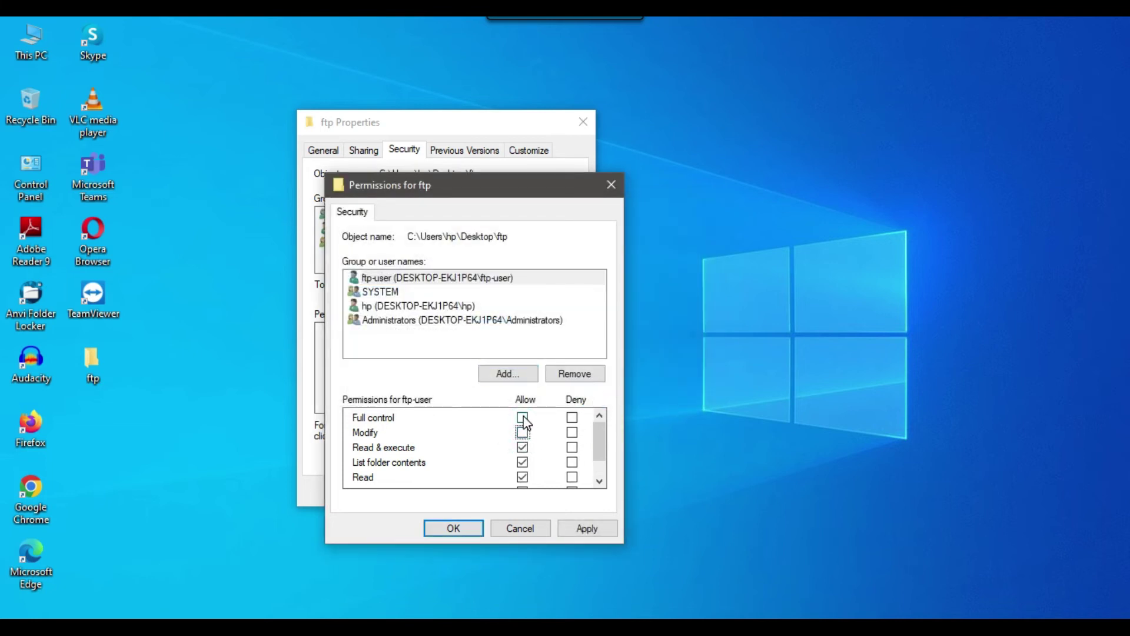
{"action": "left_click", "coordinate": [522, 418]}
{"action": "left_click", "coordinate": [590, 525]}
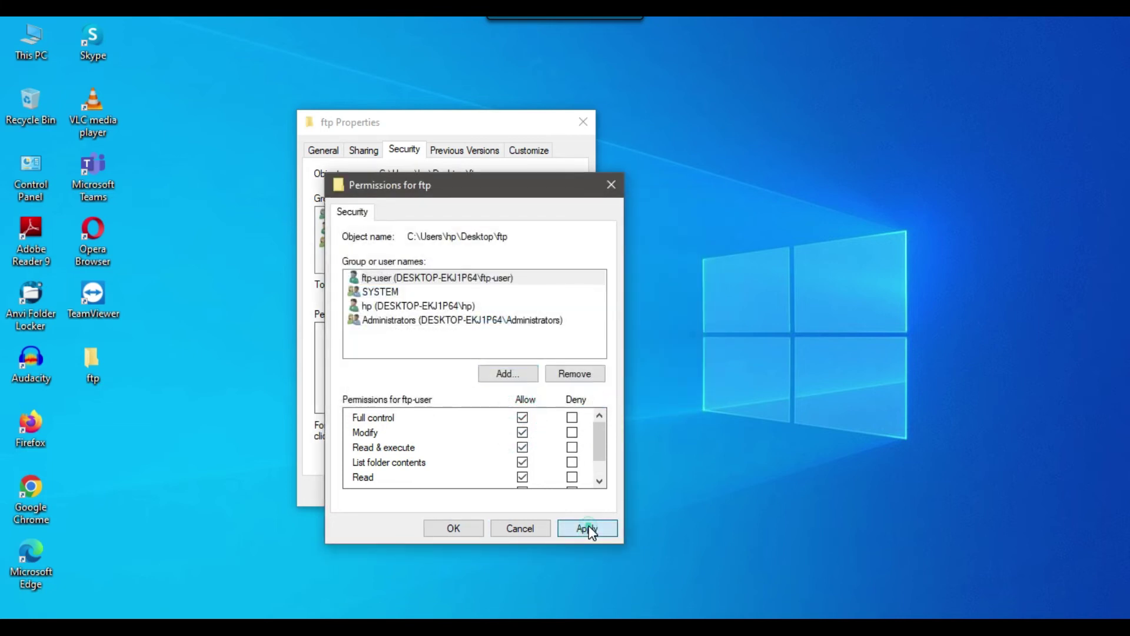
{"action": "left_click", "coordinate": [465, 526]}
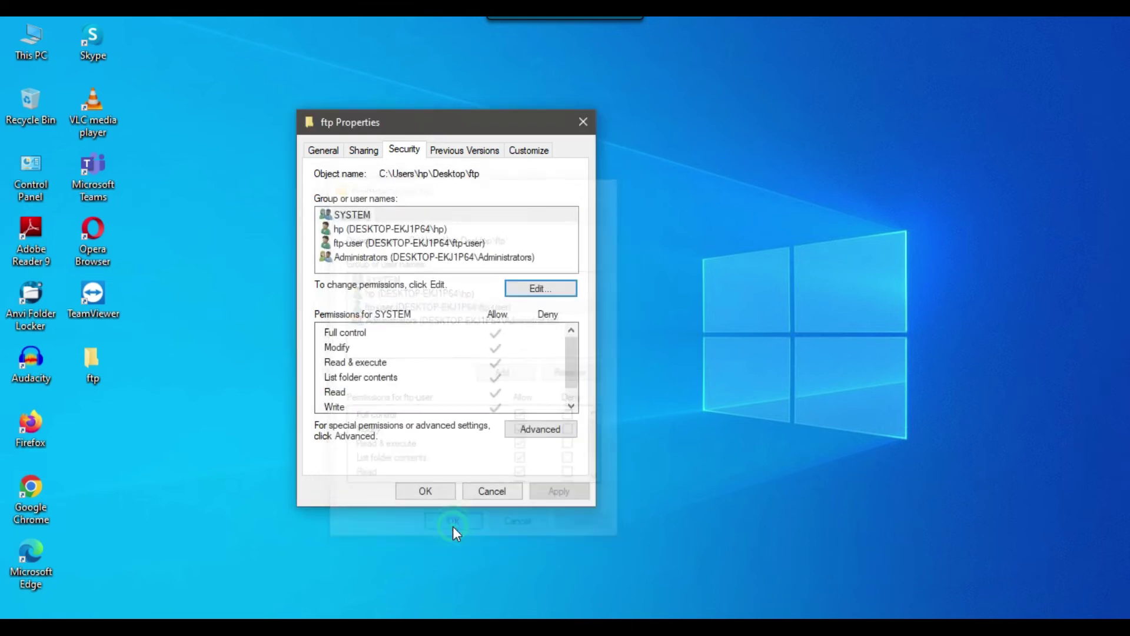
{"action": "left_click", "coordinate": [423, 493]}
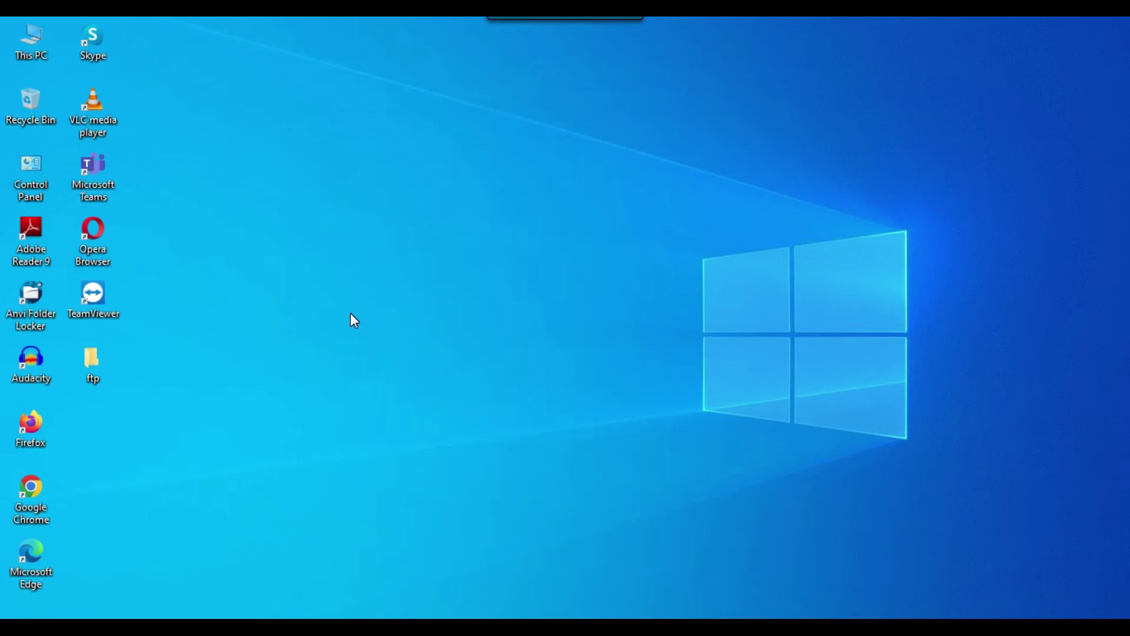
Open the ftp folder and select Drug_Company.csv, Emp.csv and Email_Info.csv in D:\Files.
{"action": "double_click", "coordinate": [107, 358]}
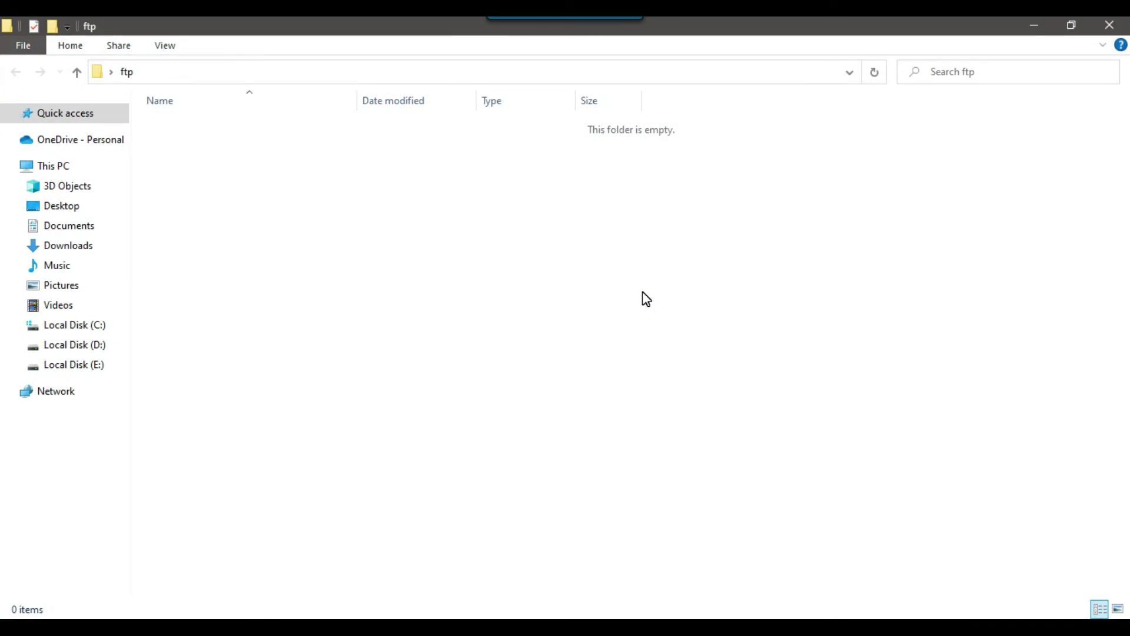
{"action": "key", "text": "super+e"}
{"action": "left_click", "coordinate": [92, 346]}
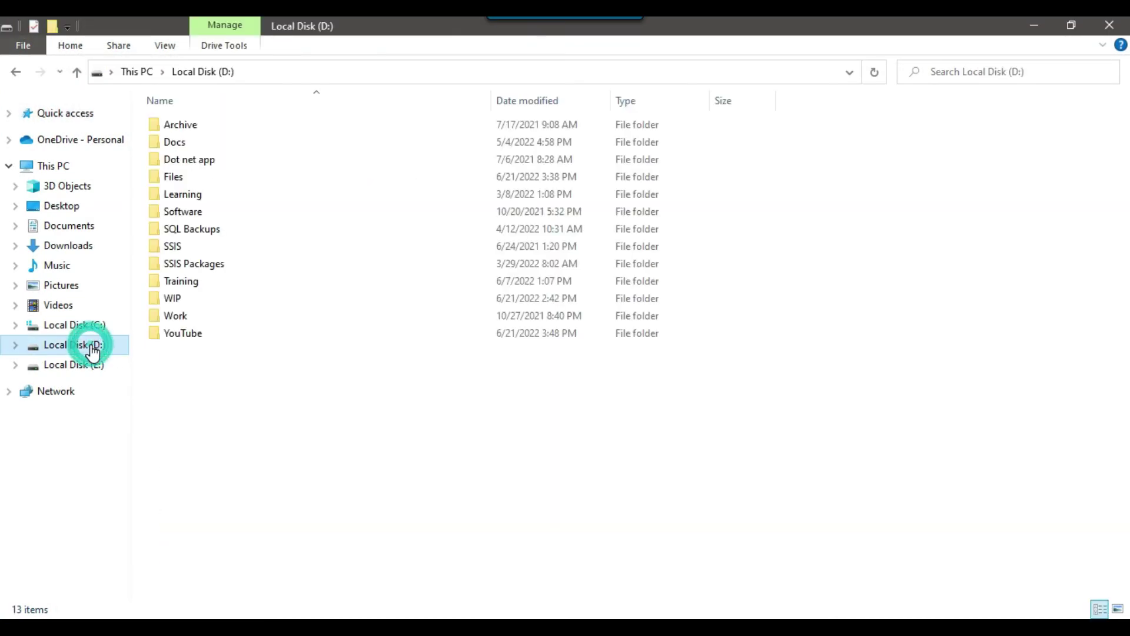
{"action": "double_click", "coordinate": [220, 179]}
{"action": "left_click_drag", "start_coordinate": [419, 28], "coordinate": [658, 208]}
{"action": "left_click", "coordinate": [463, 307]}
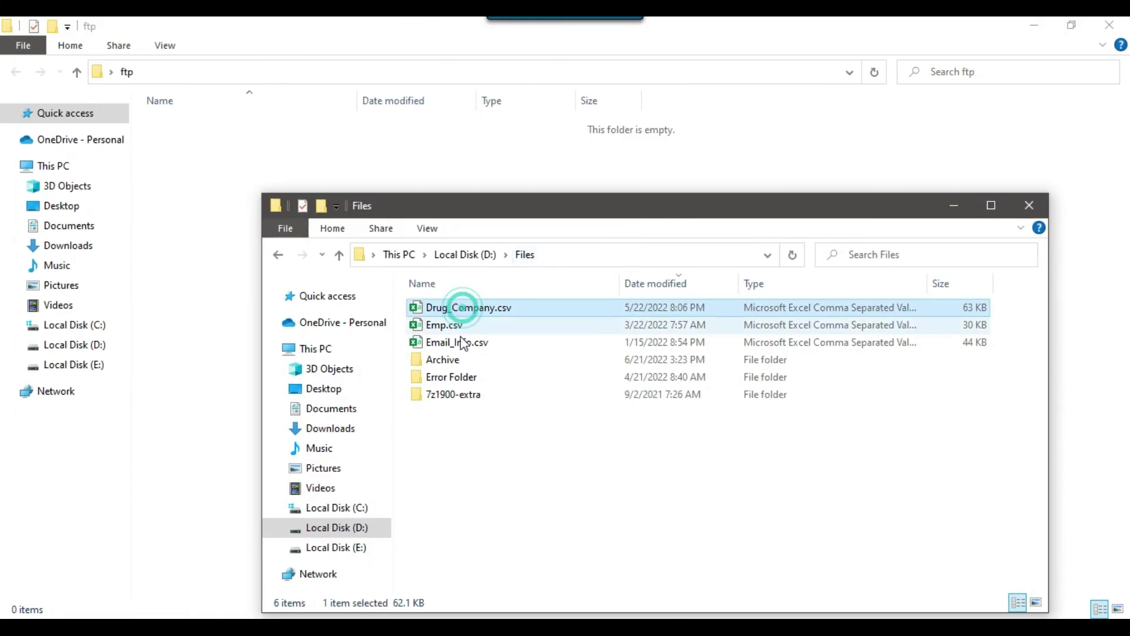
{"action": "left_click", "coordinate": [462, 342], "text": "shift"}
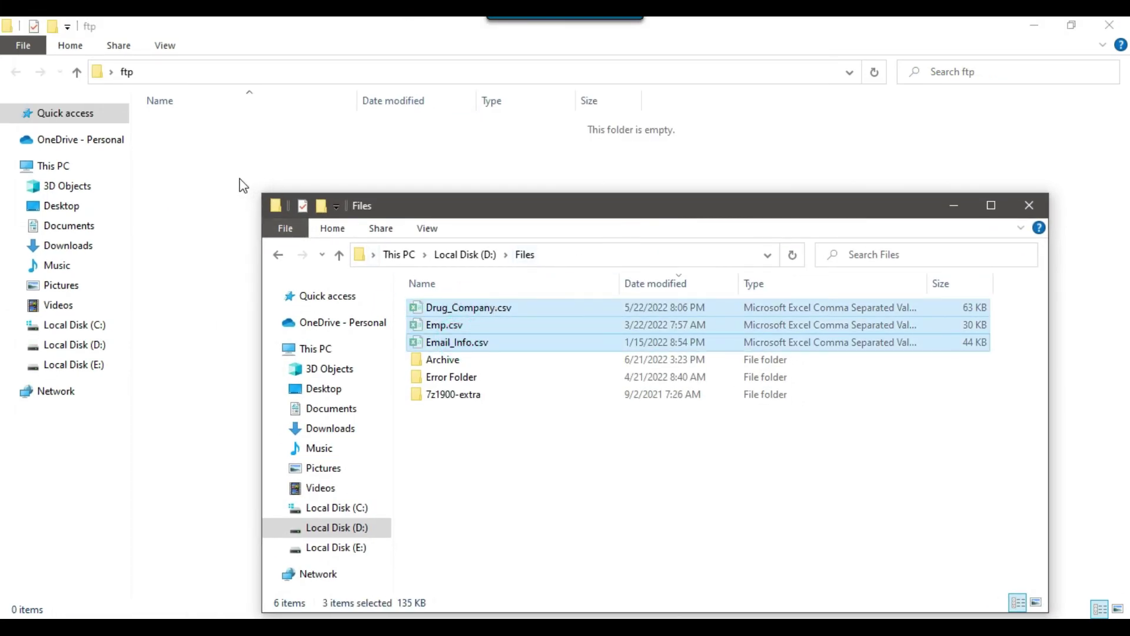
Paste the three CSV files into the ftp folder and close both Explorer windows.
{"action": "left_click", "coordinate": [212, 184]}
{"action": "key", "text": "ctrl+v"}
{"action": "left_click", "coordinate": [400, 285]}
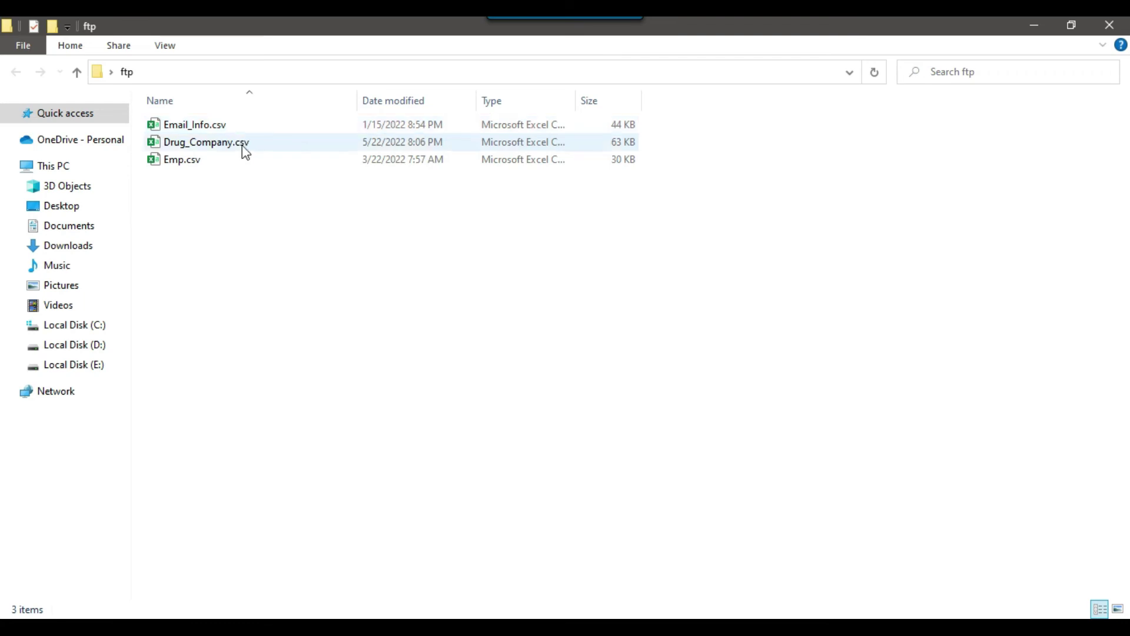
{"action": "left_click", "coordinate": [413, 247]}
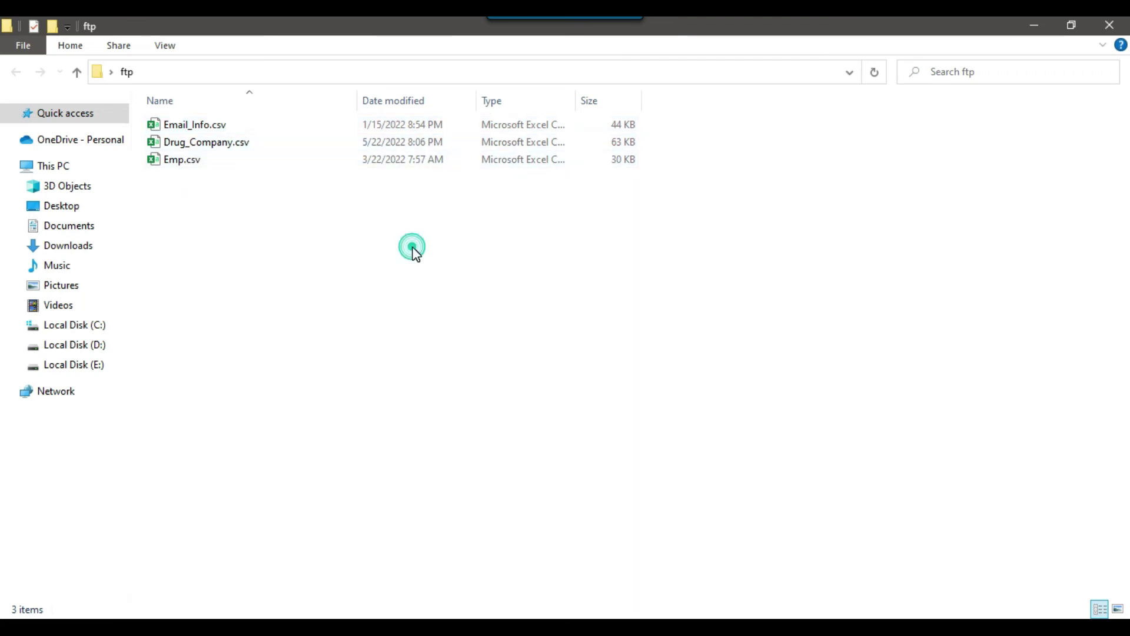
{"action": "left_click", "coordinate": [1113, 27]}
{"action": "left_click", "coordinate": [1021, 202]}
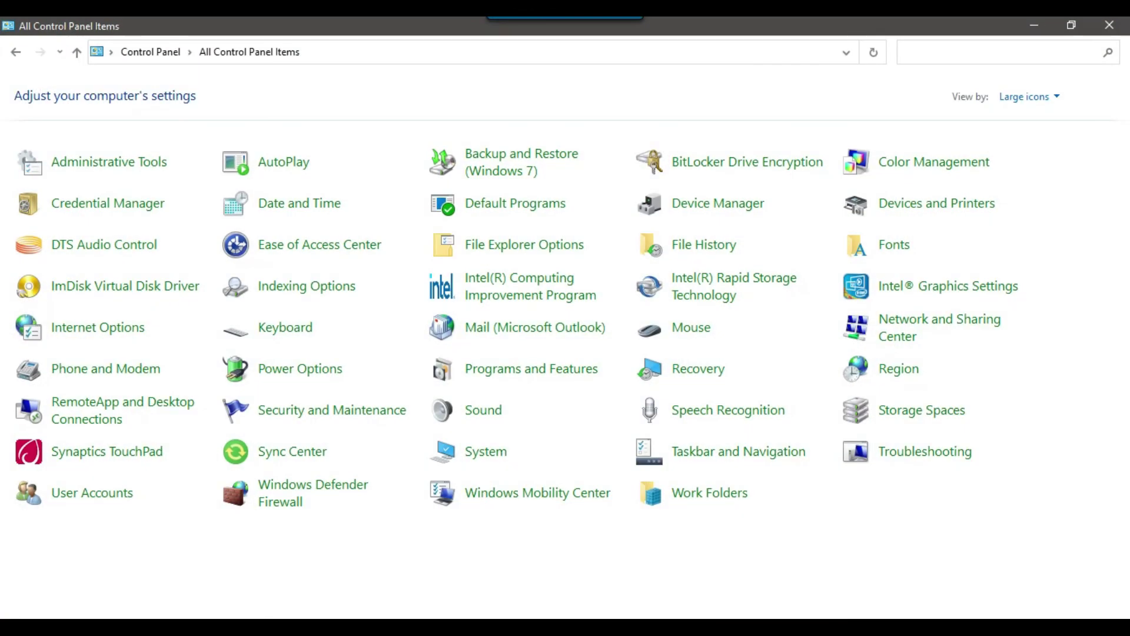
Tick FTP Server for Private and Public in the firewall's allowed apps list and save.
{"action": "left_click", "coordinate": [279, 509]}
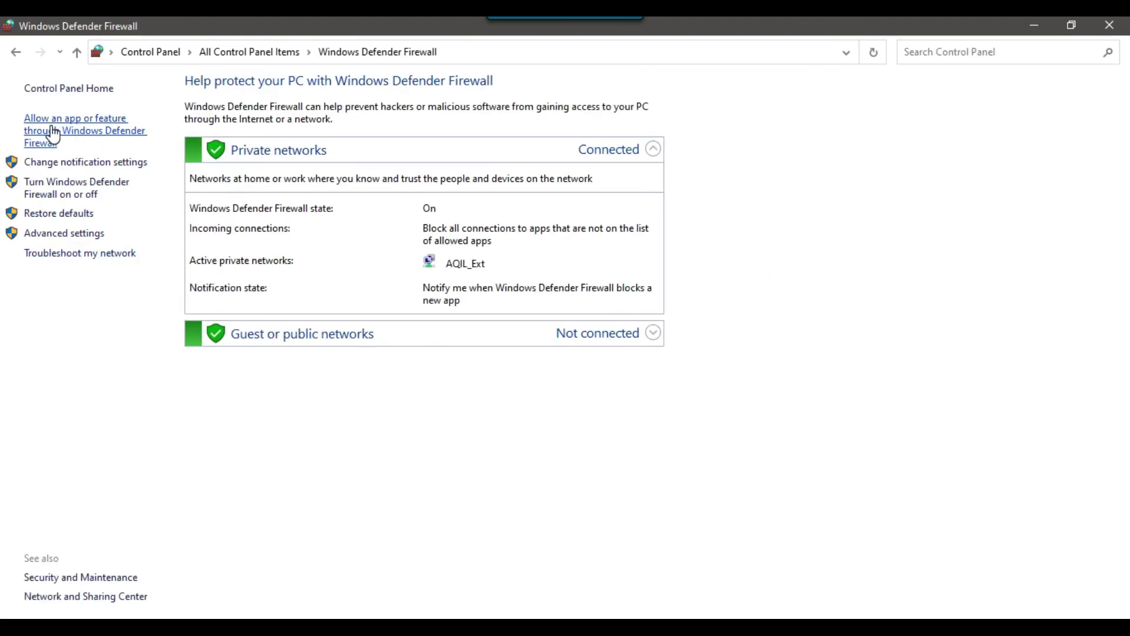
{"action": "left_click", "coordinate": [104, 135]}
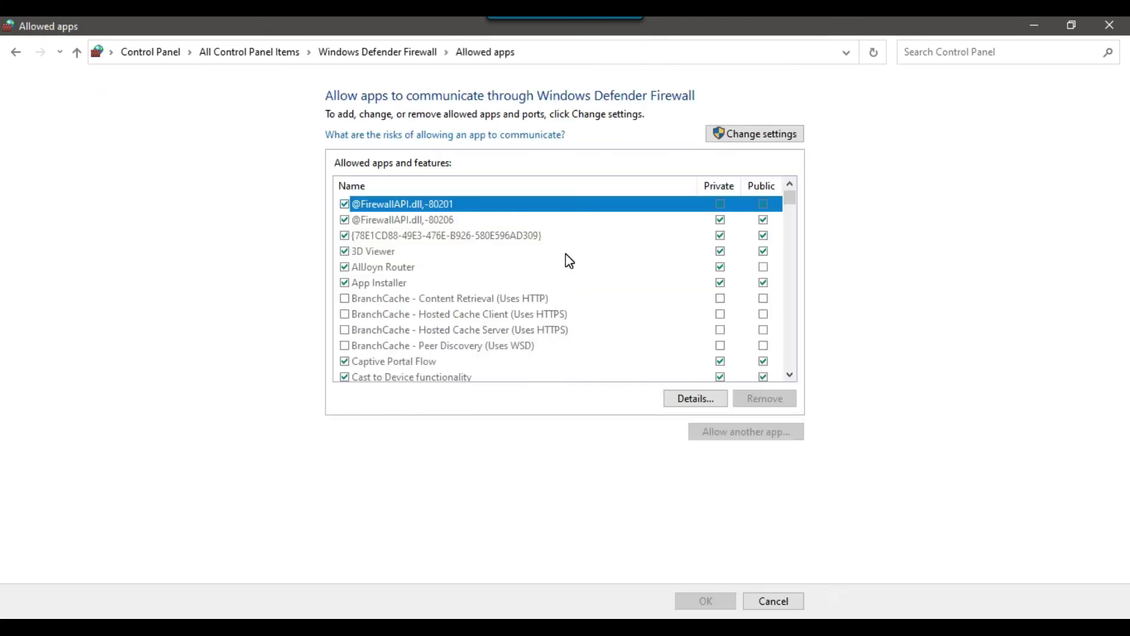
{"action": "left_click", "coordinate": [758, 133]}
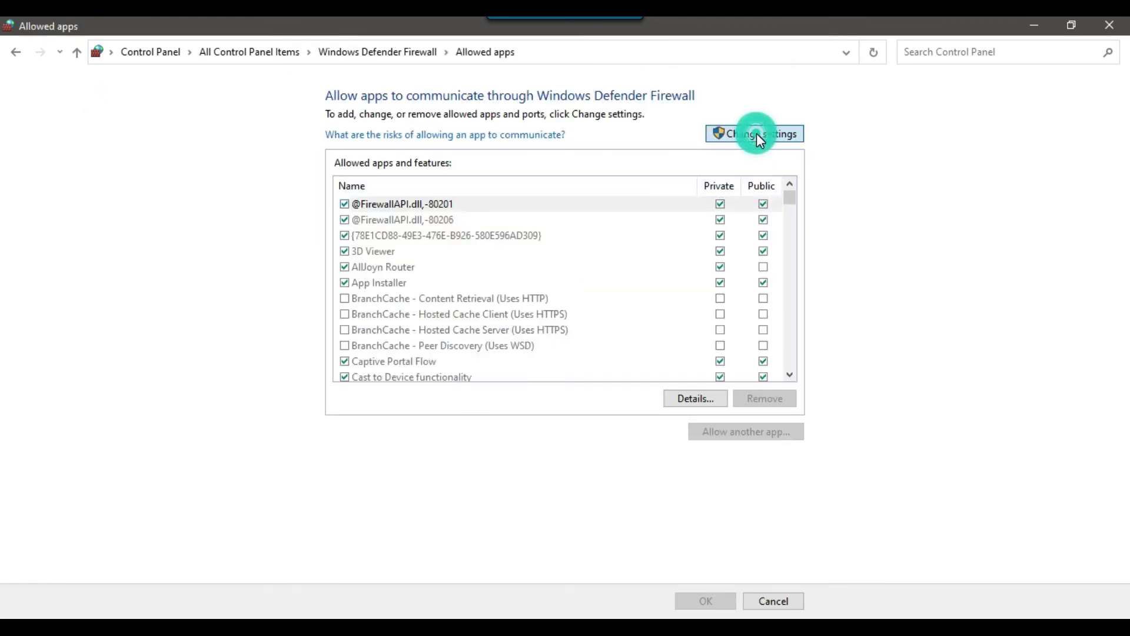
{"action": "scroll", "coordinate": [530, 269], "scroll_direction": "down", "scroll_amount": 3}
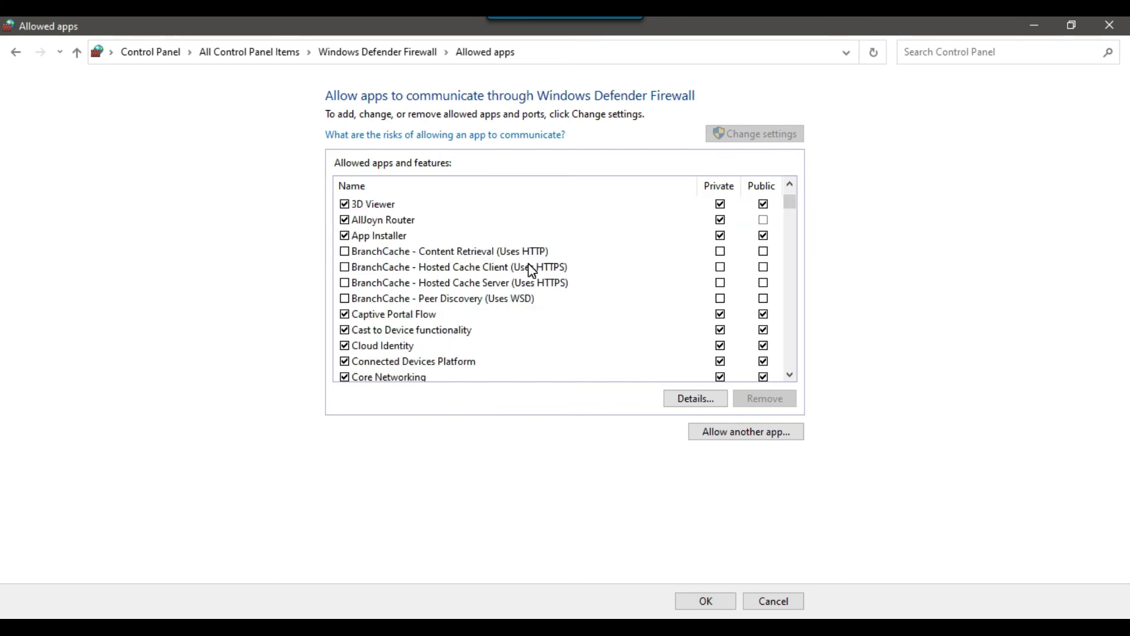
{"action": "scroll", "coordinate": [531, 270], "scroll_direction": "down", "scroll_amount": 4}
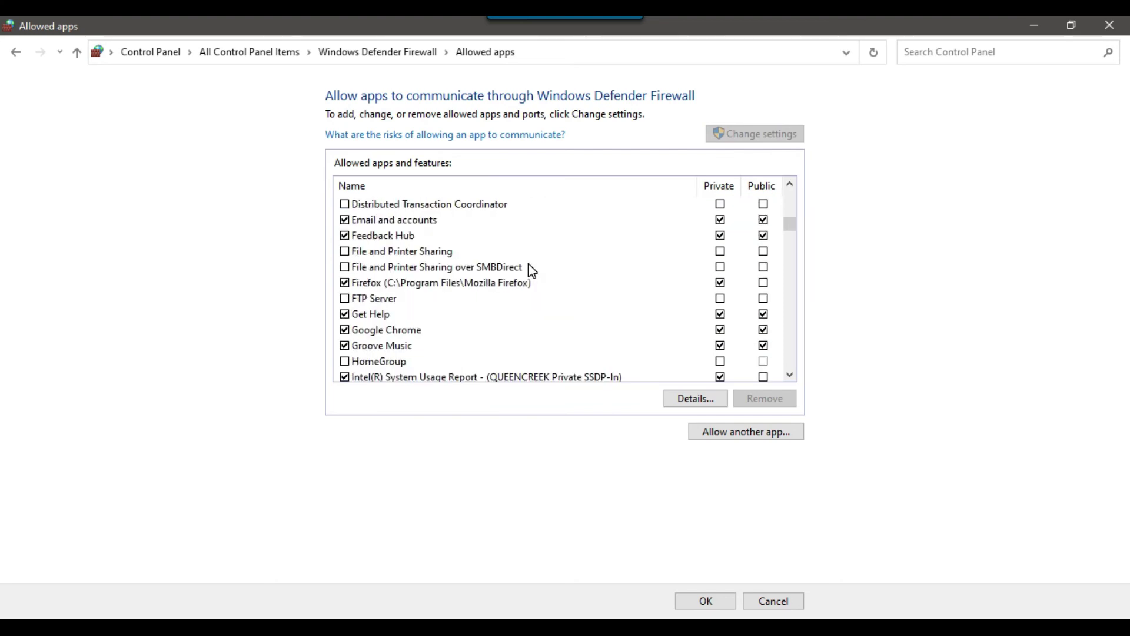
{"action": "left_click", "coordinate": [345, 299]}
{"action": "left_click", "coordinate": [763, 299]}
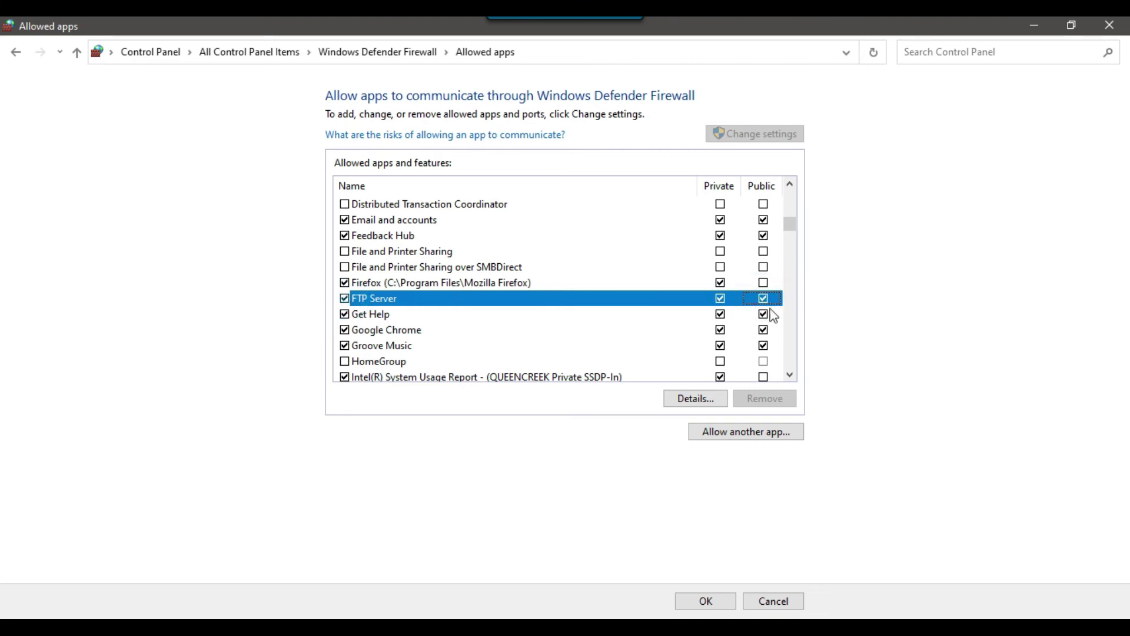
{"action": "left_click", "coordinate": [706, 601]}
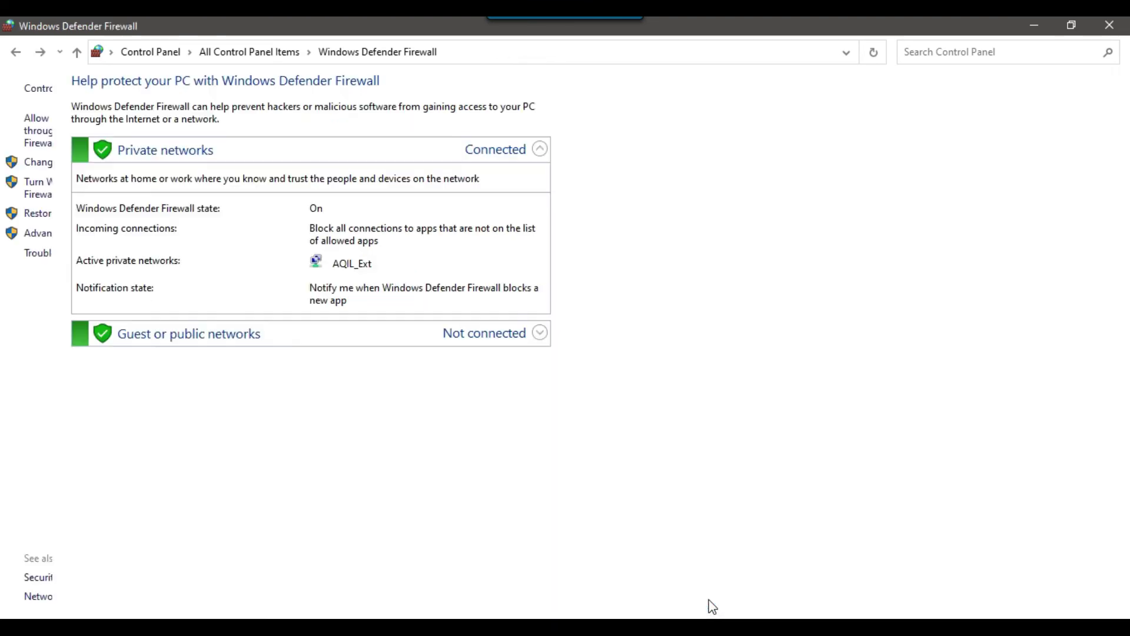
{"action": "left_click", "coordinate": [1109, 26]}
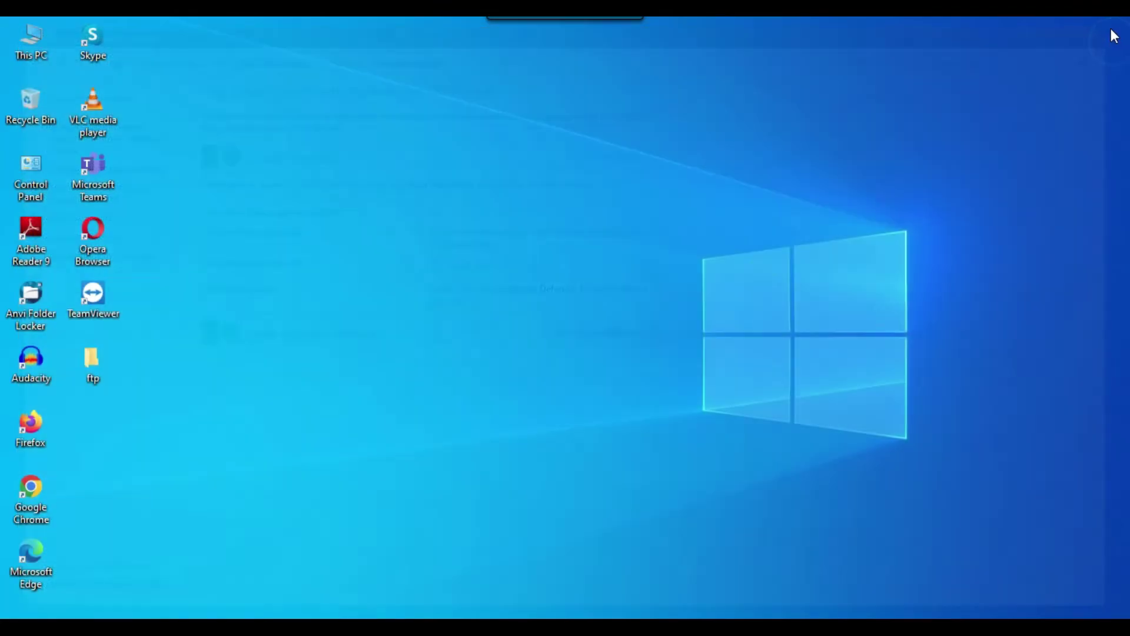
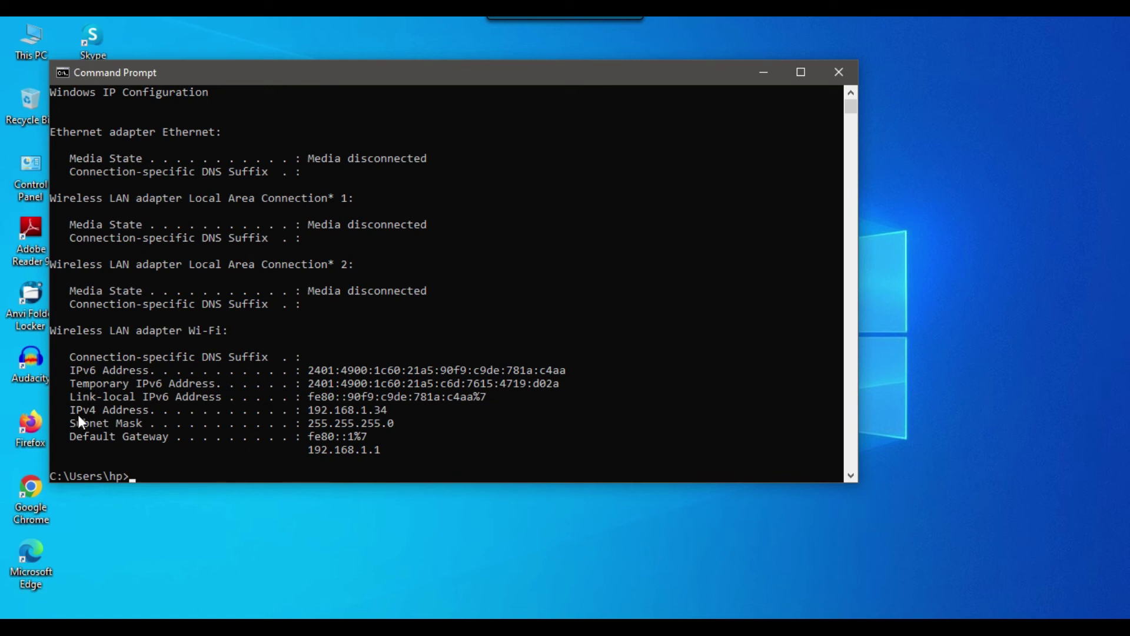
Copy the IPv4 address into a new Notepad file and prefix it with ftp://.
{"action": "left_click_drag", "start_coordinate": [309, 412], "coordinate": [366, 412]}
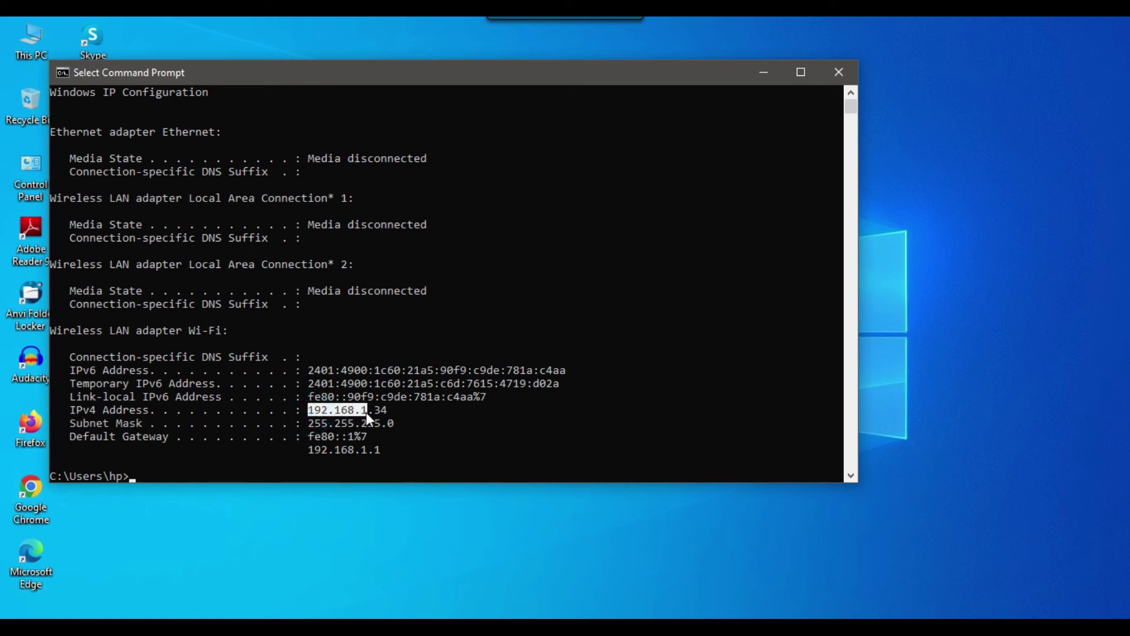
{"action": "key", "text": "ctrl+c"}
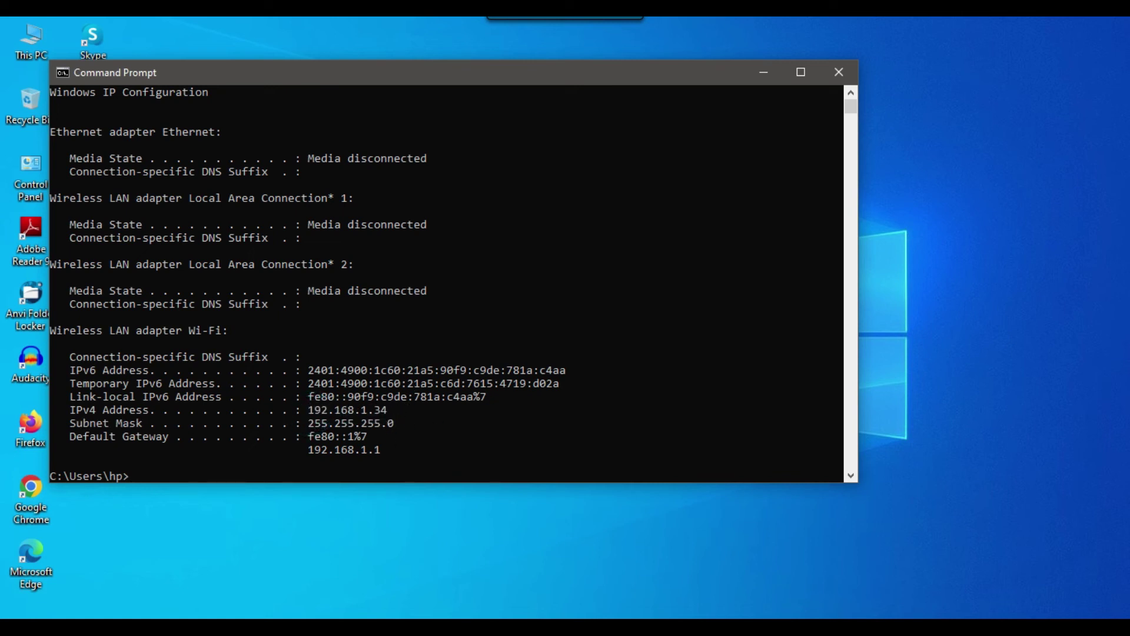
{"action": "key", "text": "super+s"}
{"action": "type", "text": "notepad"}
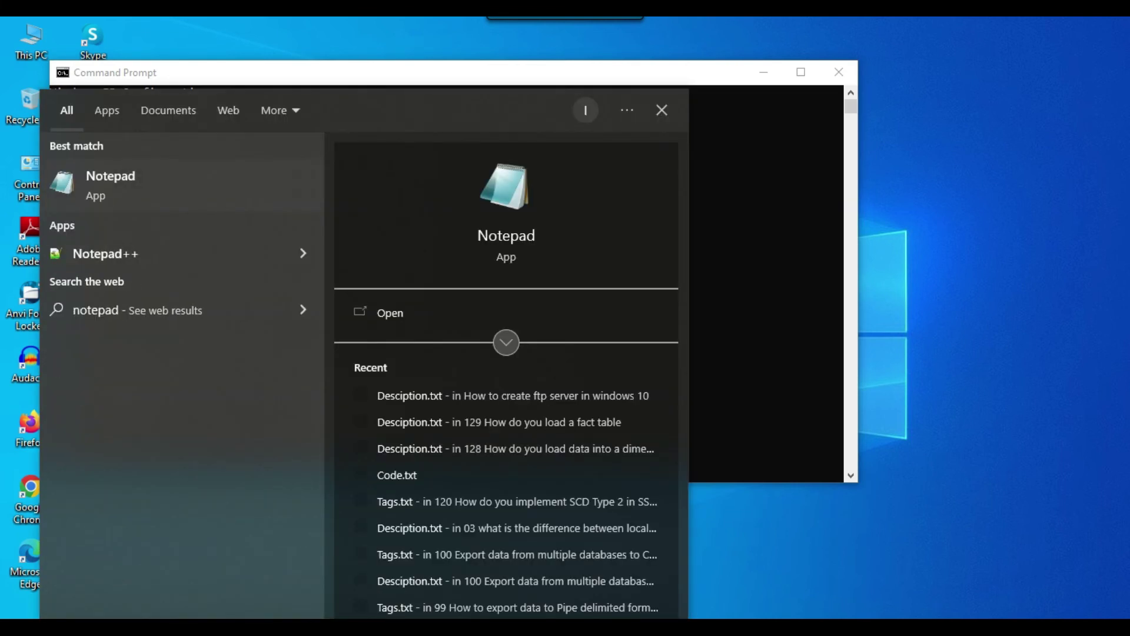
{"action": "key", "text": "Return"}
{"action": "key", "text": "ctrl+v"}
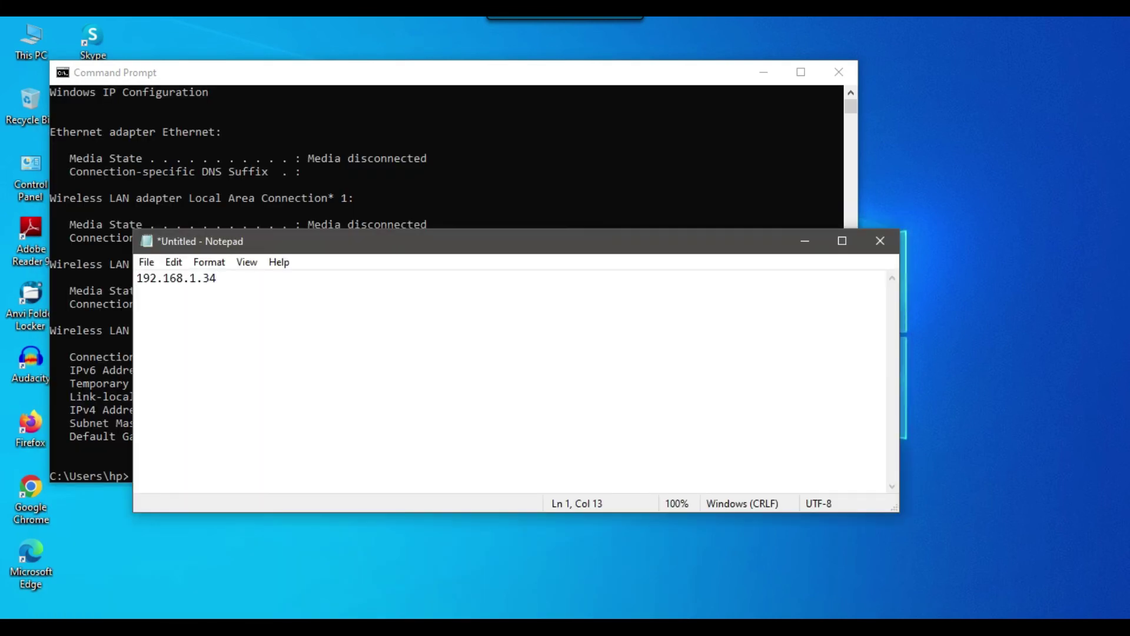
{"action": "type", "text": "ftp:"}
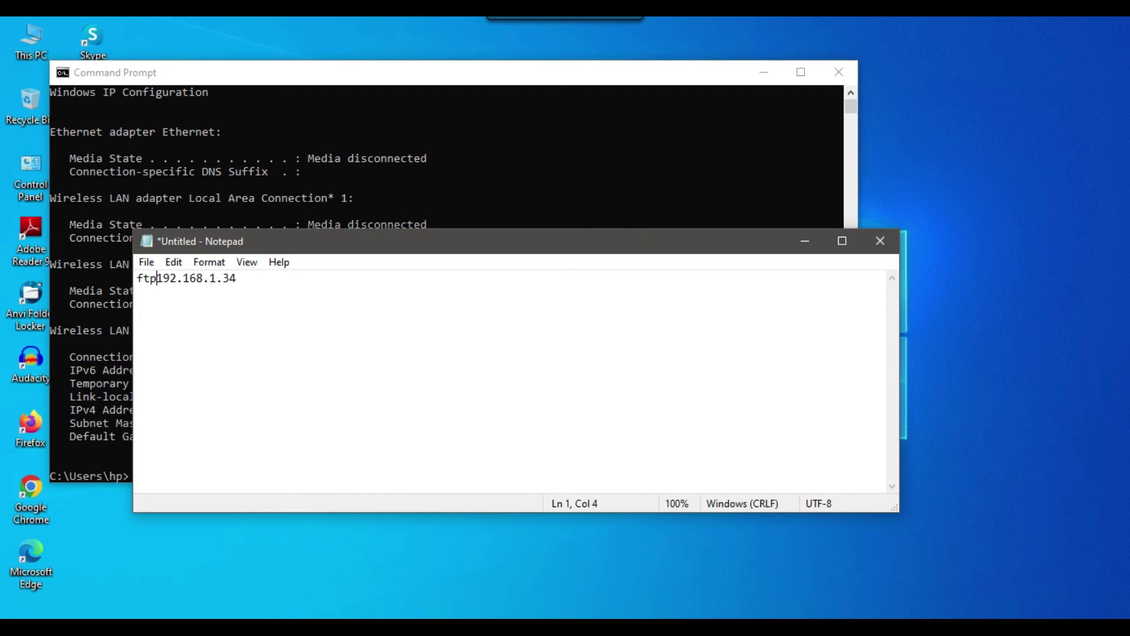
{"action": "type", "text": "//"}
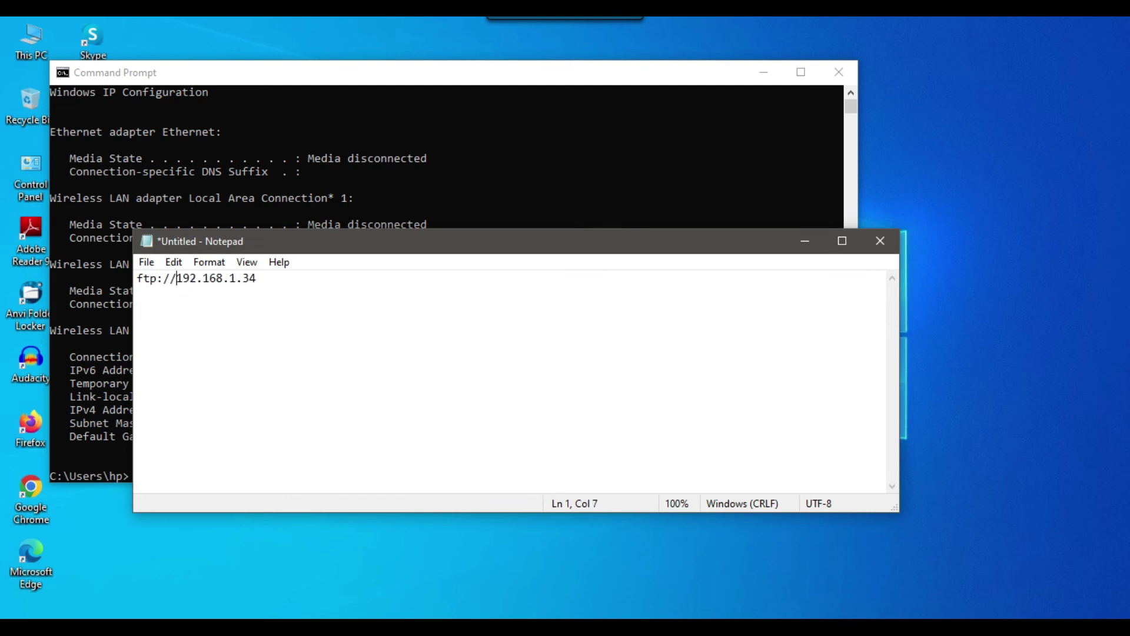
{"action": "left_click", "coordinate": [298, 280]}
{"action": "key", "text": "shift+Home"}
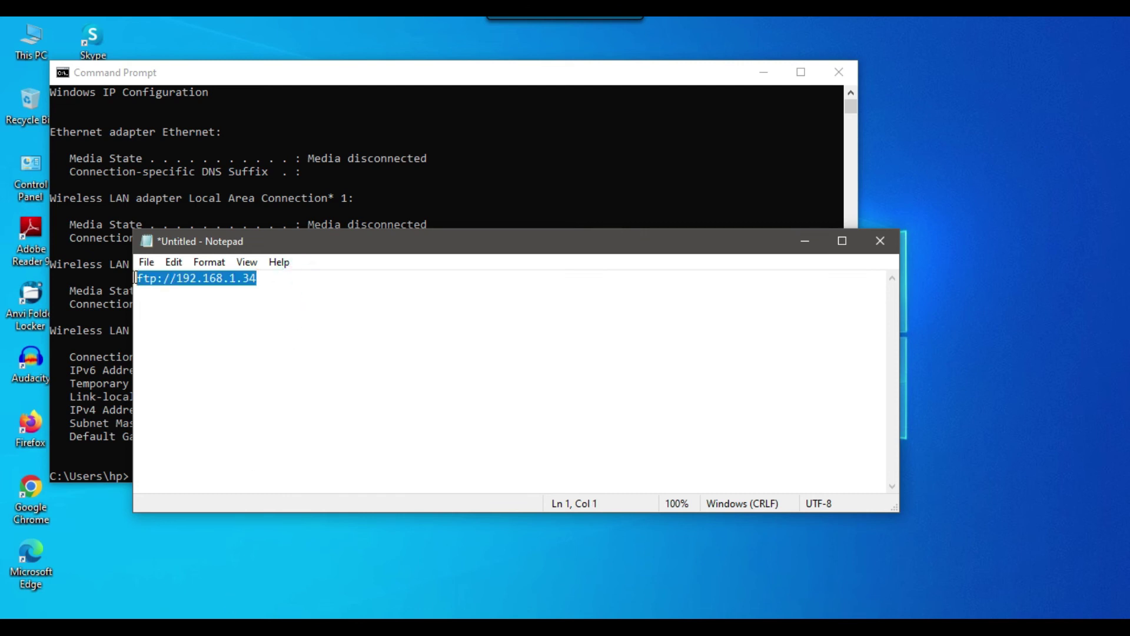
Close Command Prompt and copy the ftp://192.168.1.34 line from Notepad.
{"action": "left_click", "coordinate": [842, 76]}
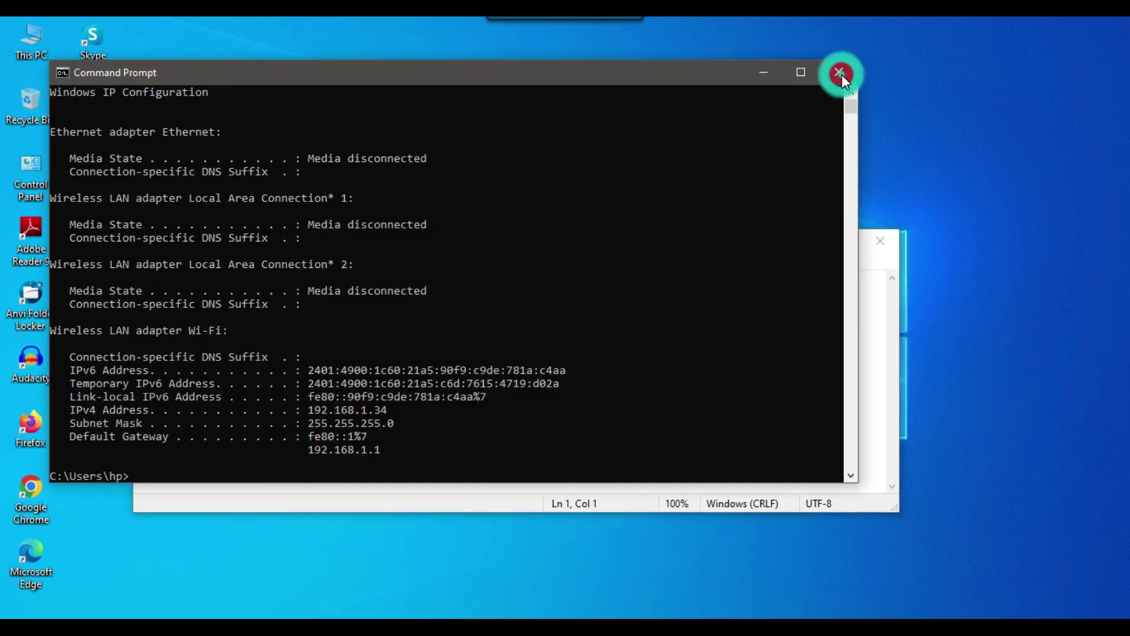
{"action": "left_click", "coordinate": [274, 333]}
{"action": "left_click_drag", "start_coordinate": [281, 282], "coordinate": [113, 283]}
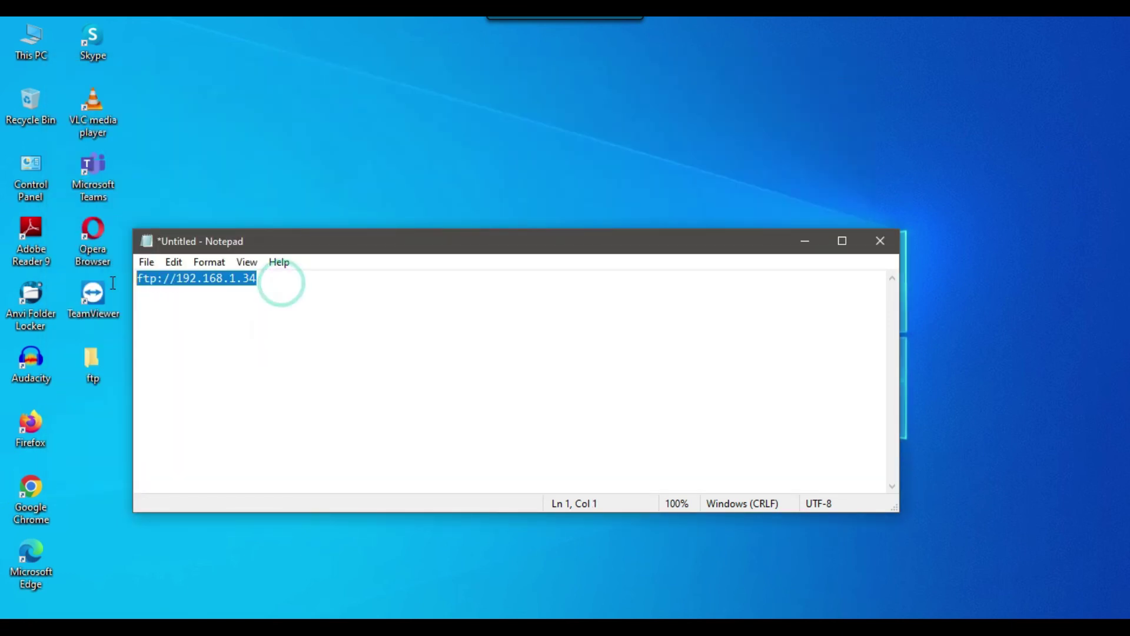
{"action": "right_click", "coordinate": [186, 279]}
{"action": "left_click", "coordinate": [245, 332]}
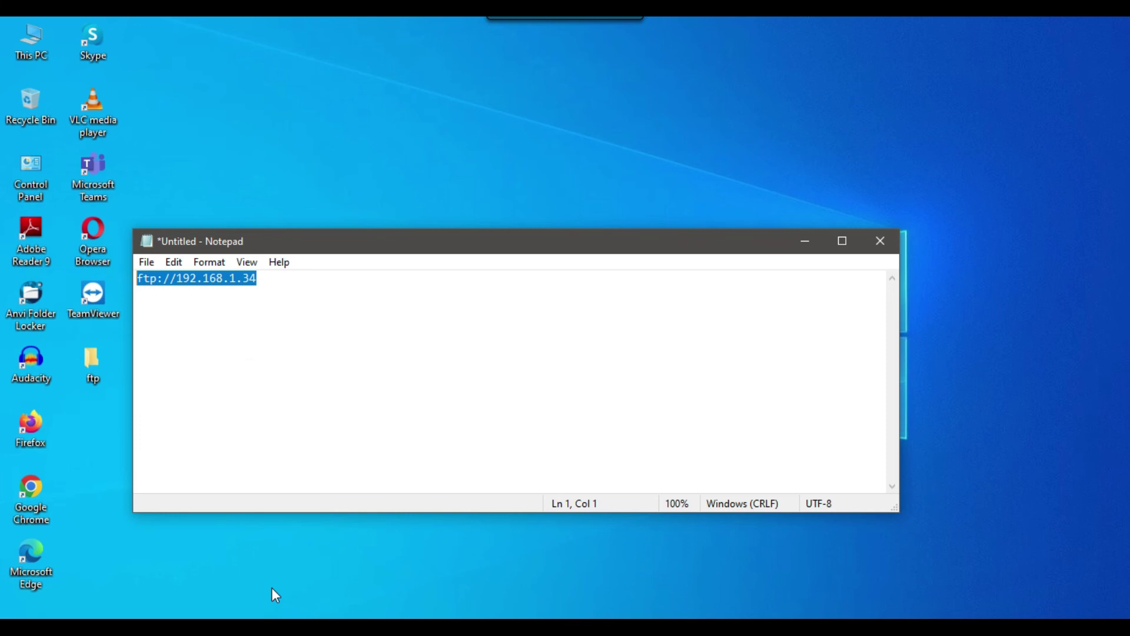
{"action": "key", "text": "super+s"}
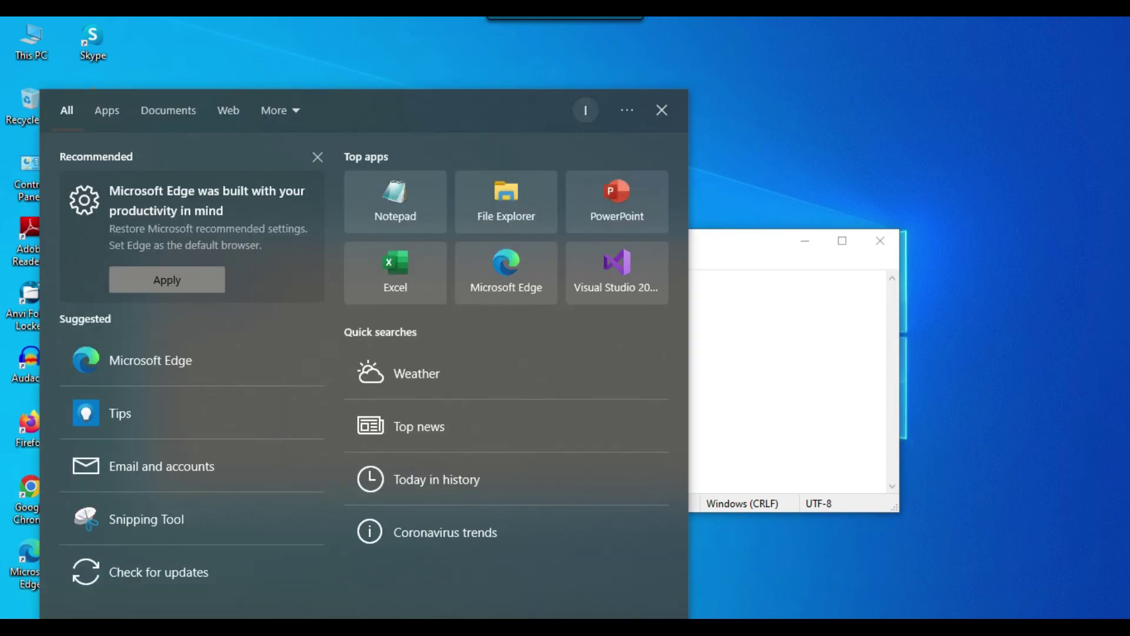
Launch Internet Explorer and load ftp://192.168.1.34 to get the login prompt.
{"action": "type", "text": "int"}
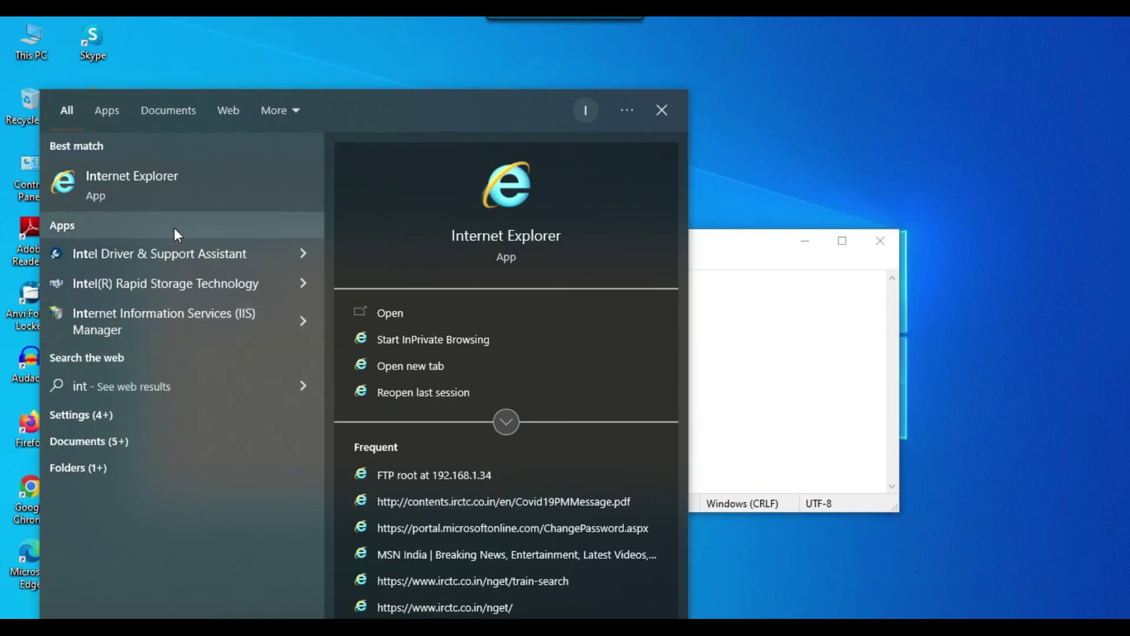
{"action": "left_click", "coordinate": [178, 194]}
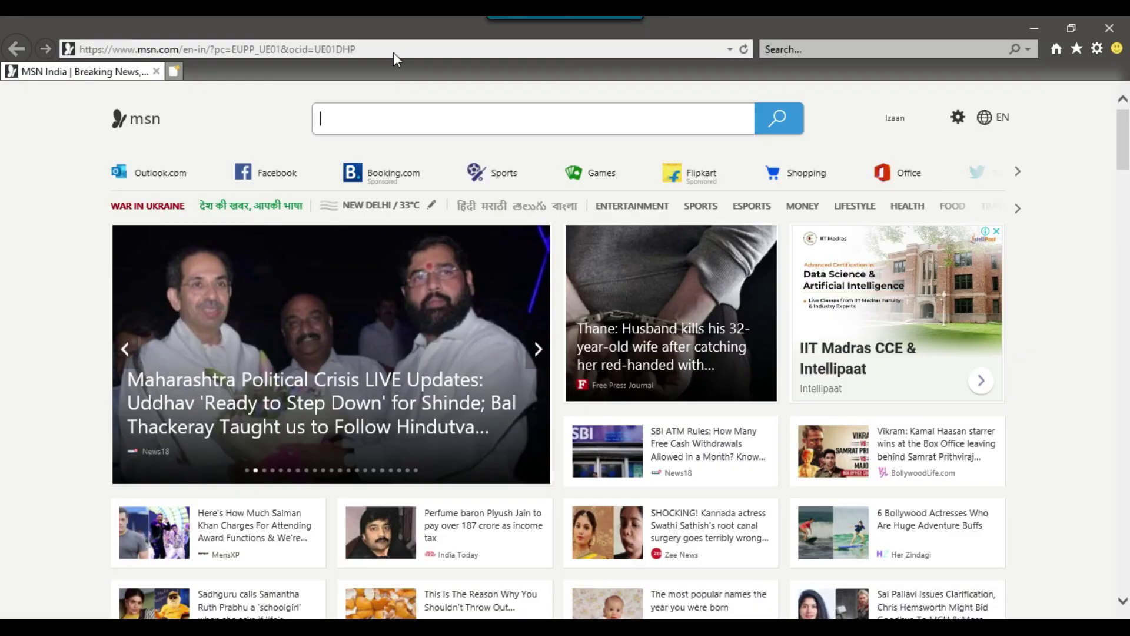
{"action": "left_click", "coordinate": [394, 50]}
{"action": "type", "text": "ftp://192.168.1.34"}
{"action": "key", "text": "Return"}
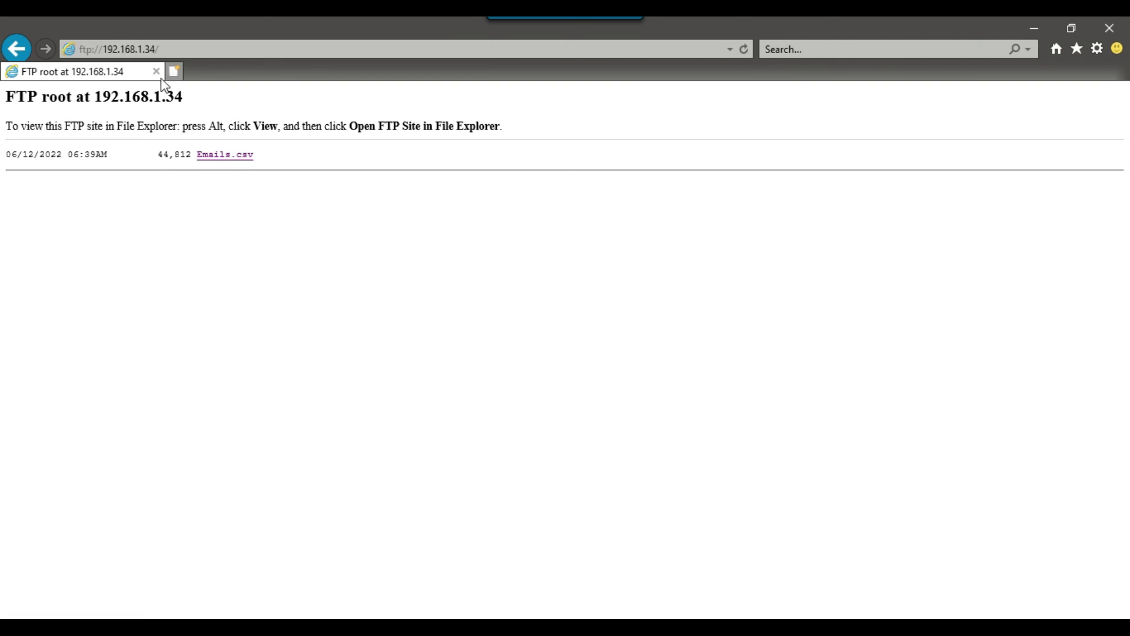
{"action": "left_click", "coordinate": [744, 48]}
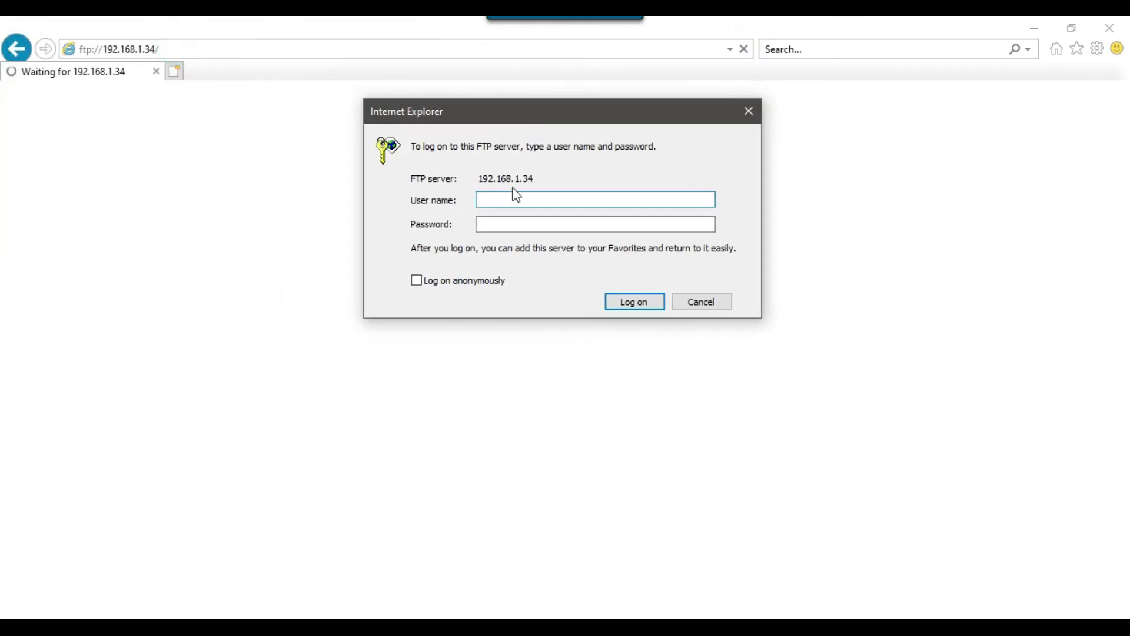
Log on to the FTP server with the FTP user name and password.
{"action": "left_click", "coordinate": [541, 197]}
{"action": "type", "text": "ftp-user"}
{"action": "key", "text": "Tab"}
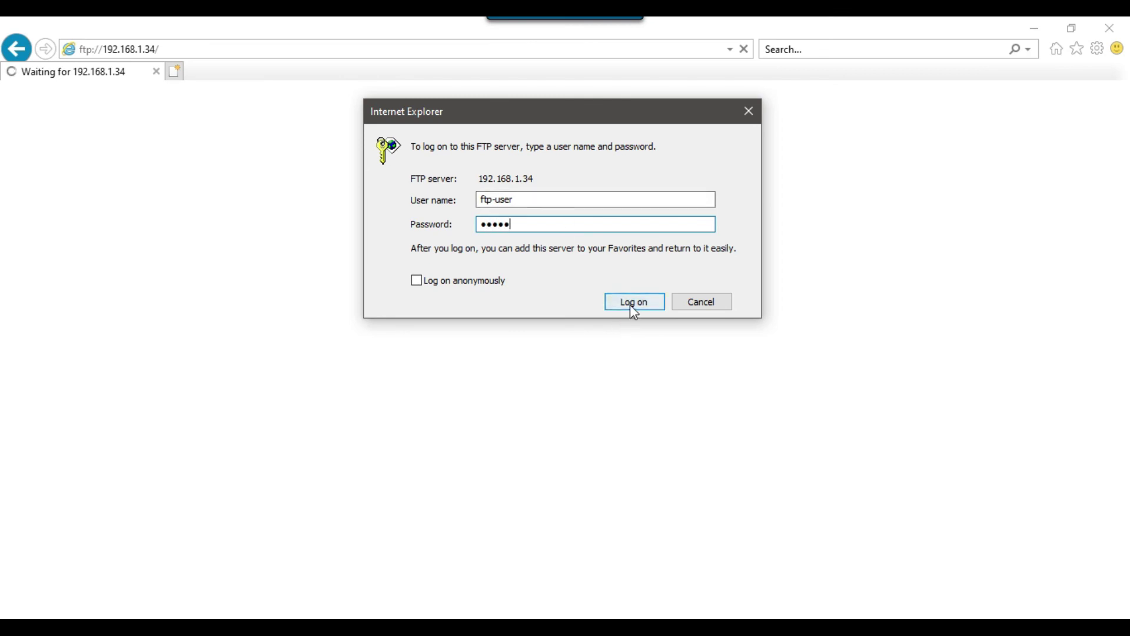
{"action": "left_click", "coordinate": [630, 303]}
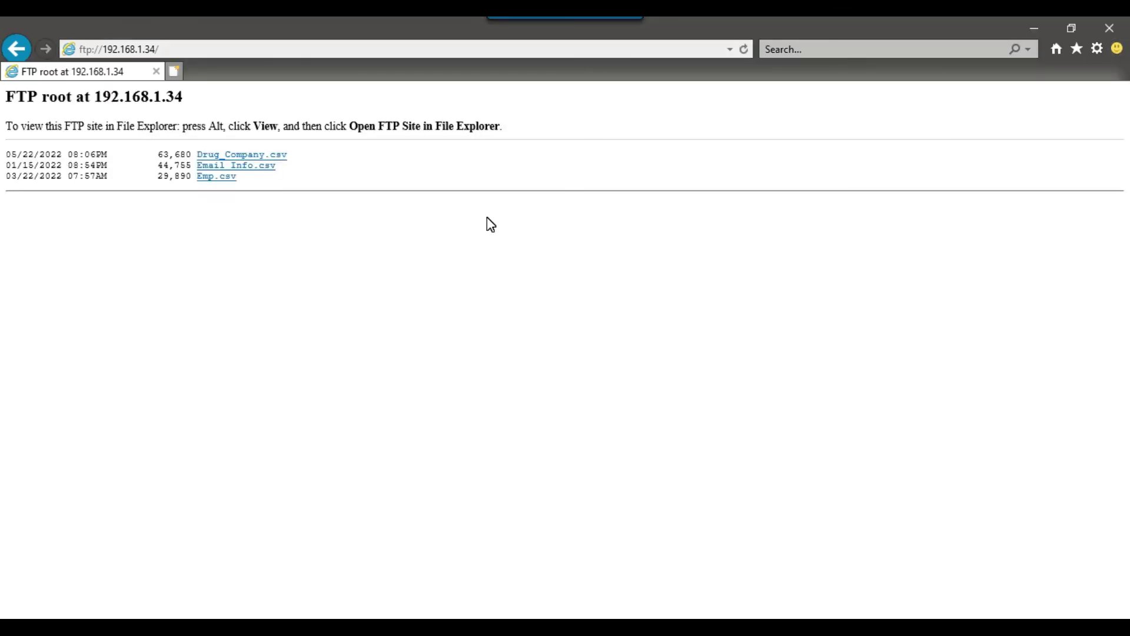
Open the Desktop\ftp folder in File Explorer and place it below the FTP listing.
{"action": "key", "text": "alt"}
{"action": "key", "text": "v"}
{"action": "key", "text": "e"}
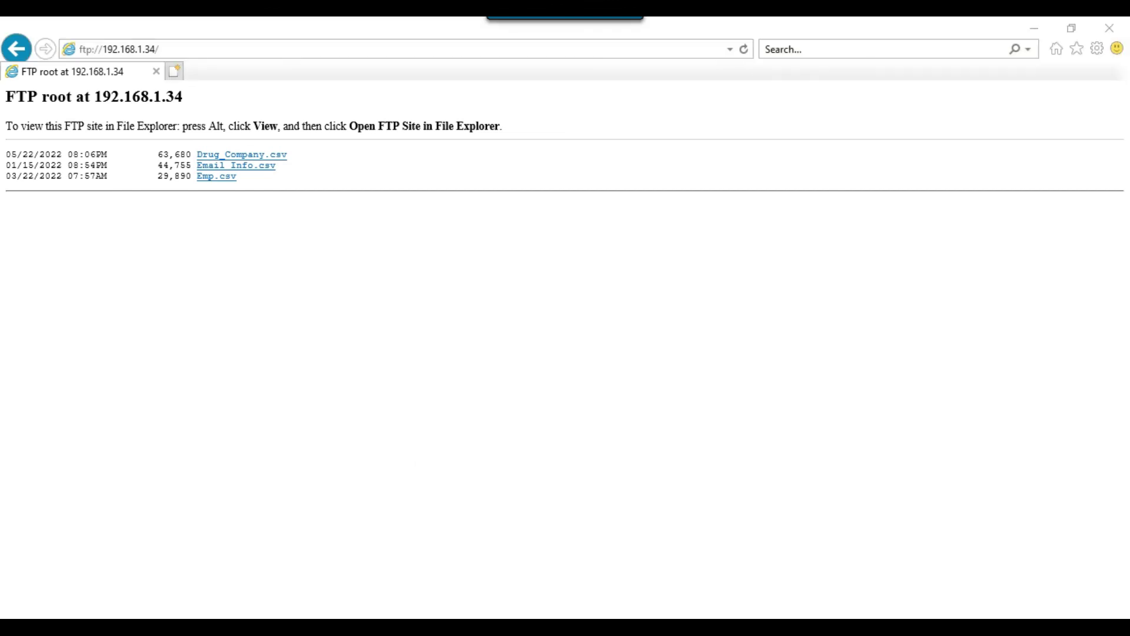
{"action": "left_click_drag", "start_coordinate": [345, 29], "coordinate": [820, 161]}
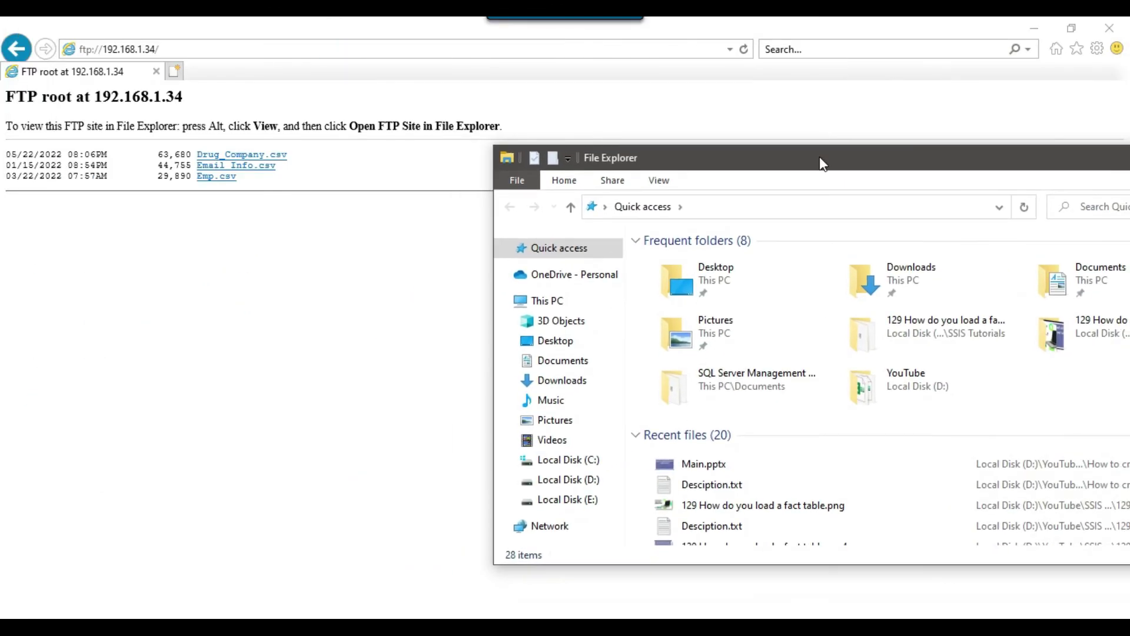
{"action": "left_click", "coordinate": [554, 341]}
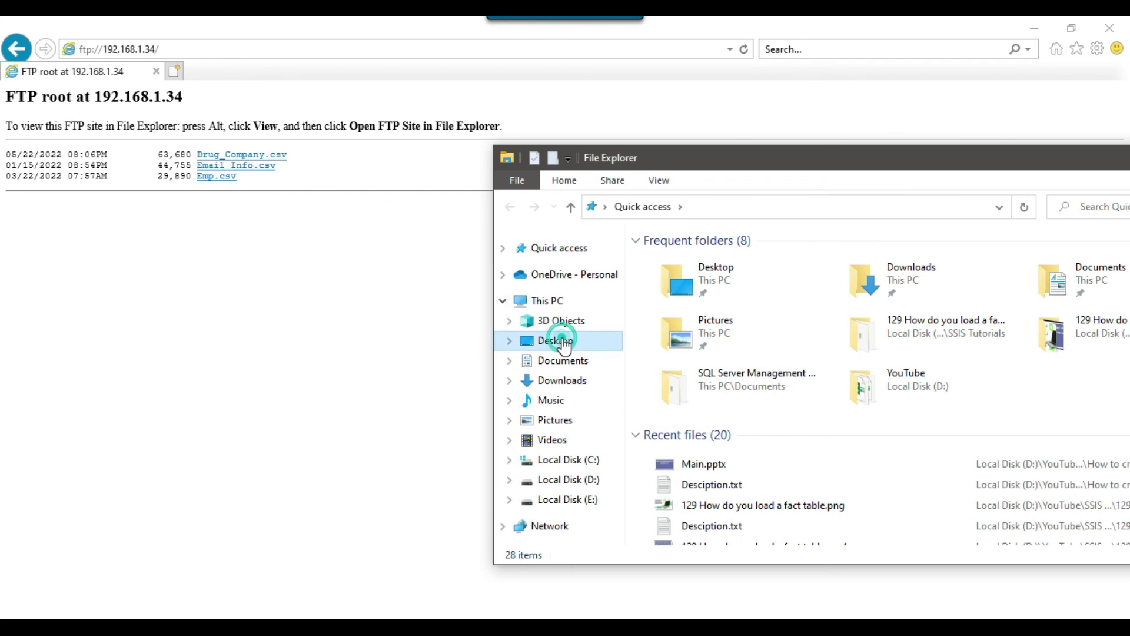
{"action": "left_click", "coordinate": [671, 258]}
{"action": "double_click", "coordinate": [671, 257]}
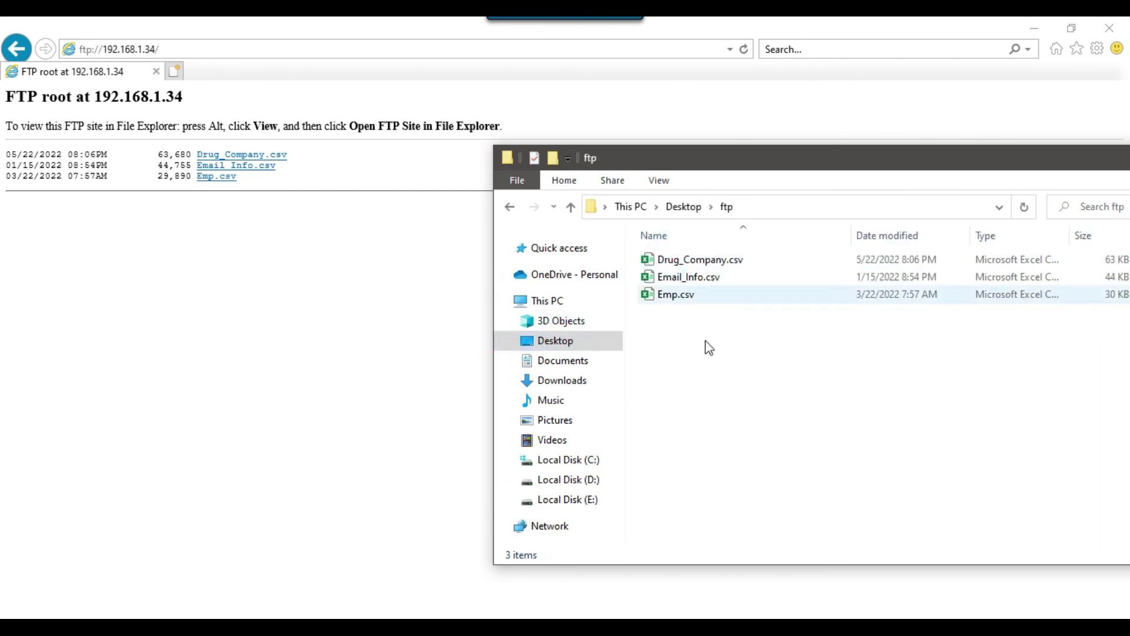
{"action": "left_click_drag", "start_coordinate": [744, 166], "coordinate": [589, 231]}
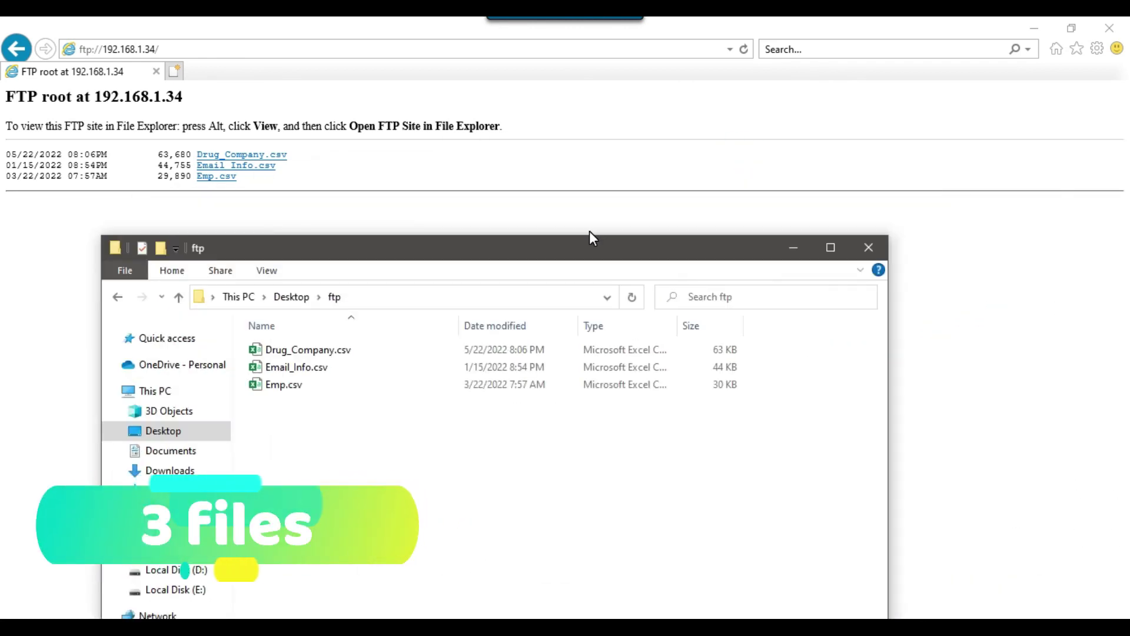